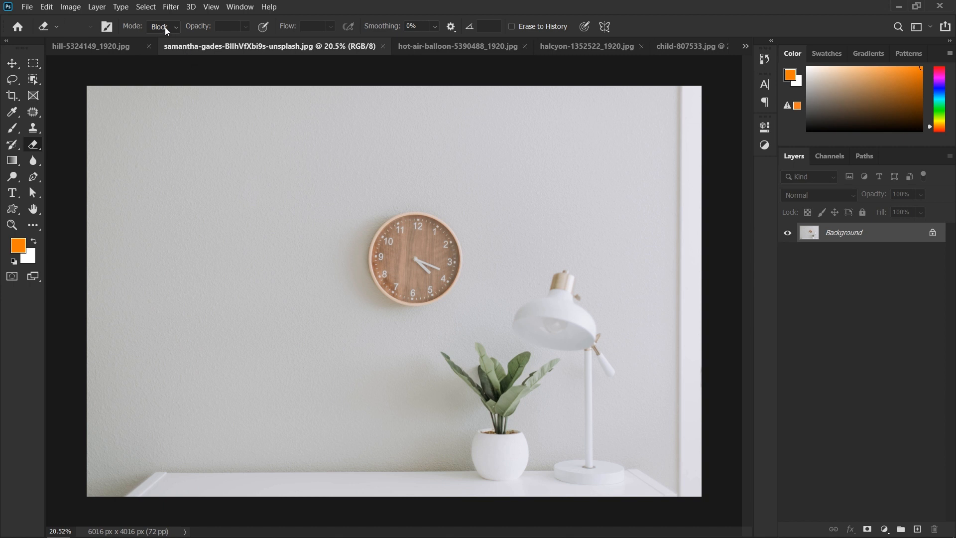
Try an eraser stroke in Pencil mode with a 108 px tip on the wall, and undo it
{"action": "left_click", "coordinate": [160, 47]}
{"action": "mouse_move", "coordinate": [261, 220]}
{"action": "left_mouse_down"}
{"action": "mouse_move", "coordinate": [268, 201]}
{"action": "mouse_move", "coordinate": [301, 193]}
{"action": "mouse_move", "coordinate": [322, 228]}
{"action": "left_mouse_up"}
{"action": "left_click_drag", "start_coordinate": [284, 203], "coordinate": [348, 222]}
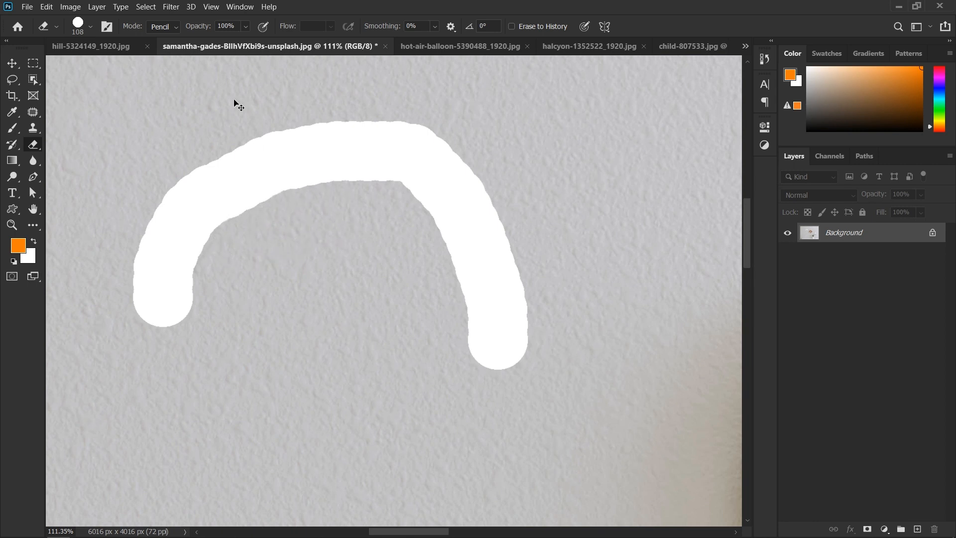
{"action": "key", "text": "ctrl+z"}
Try a curved eraser stroke in Brush mode on the same area of wall, and undo it
{"action": "left_click", "coordinate": [165, 27]}
{"action": "left_click", "coordinate": [156, 38]}
{"action": "left_click", "coordinate": [289, 206]}
{"action": "mouse_move", "coordinate": [288, 199]}
{"action": "left_mouse_down"}
{"action": "mouse_move", "coordinate": [372, 192]}
{"action": "mouse_move", "coordinate": [418, 233]}
{"action": "mouse_move", "coordinate": [406, 282]}
{"action": "mouse_move", "coordinate": [449, 326]}
{"action": "mouse_move", "coordinate": [542, 231]}
{"action": "left_mouse_up"}
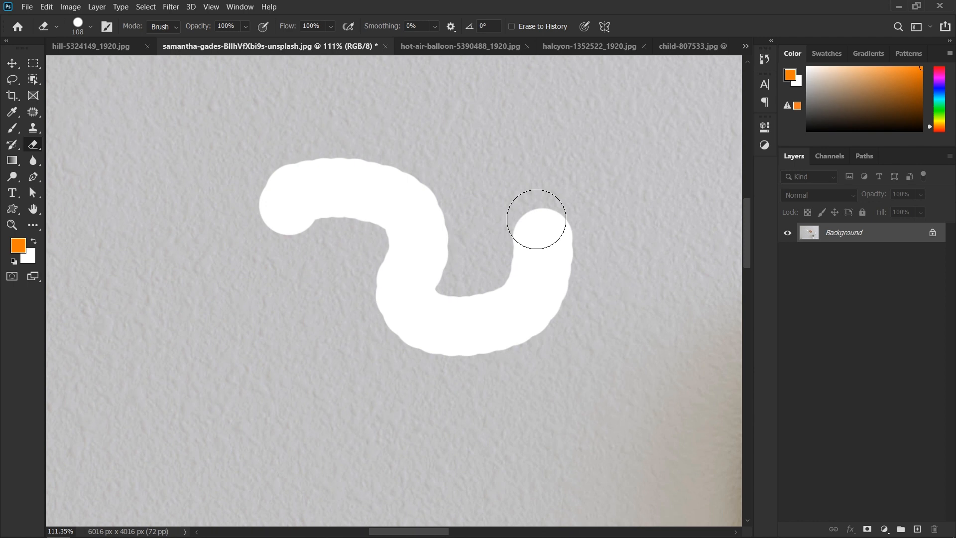
{"action": "key", "text": "ctrl+z"}
Try a single 108 px eraser dab in Pencil mode, compare its edge with a 12 px tip, and undo the dab
{"action": "left_click", "coordinate": [160, 28]}
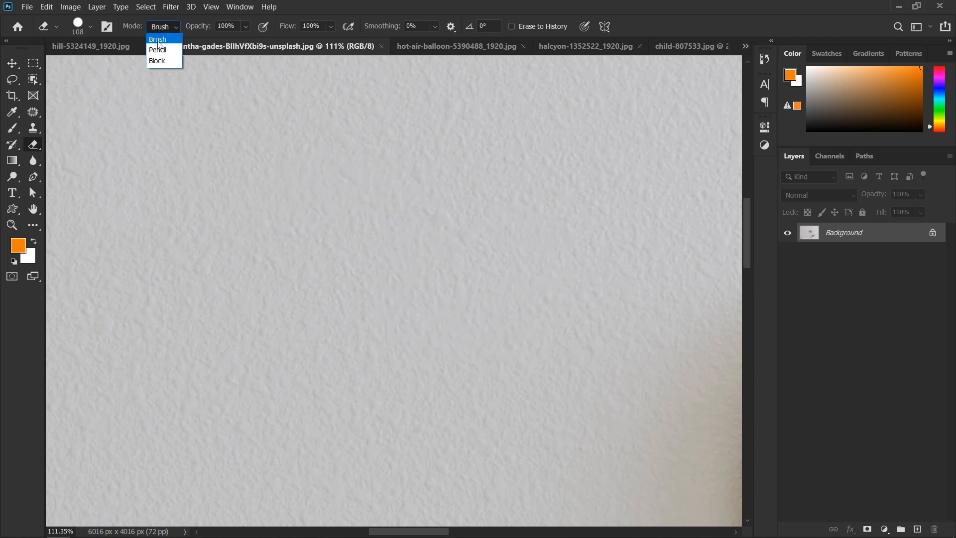
{"action": "left_click", "coordinate": [158, 50]}
{"action": "left_click", "coordinate": [395, 249]}
{"action": "scroll", "coordinate": [416, 240], "scroll_direction": "up", "scroll_amount": 5}
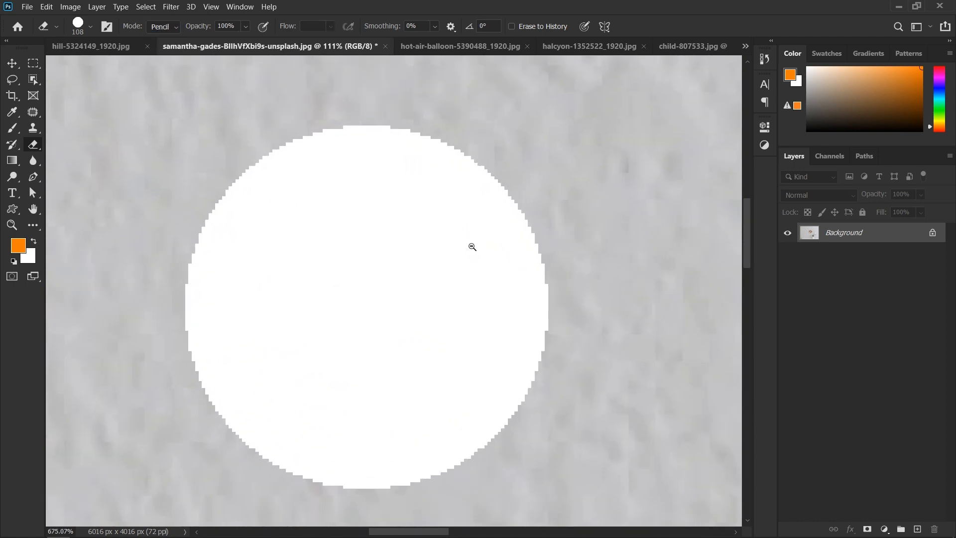
{"action": "left_click_drag", "start_coordinate": [376, 269], "coordinate": [201, 270]}
{"action": "mouse_move", "coordinate": [382, 216]}
{"action": "left_mouse_down"}
{"action": "mouse_move", "coordinate": [310, 217]}
{"action": "mouse_move", "coordinate": [316, 224]}
{"action": "left_mouse_up"}
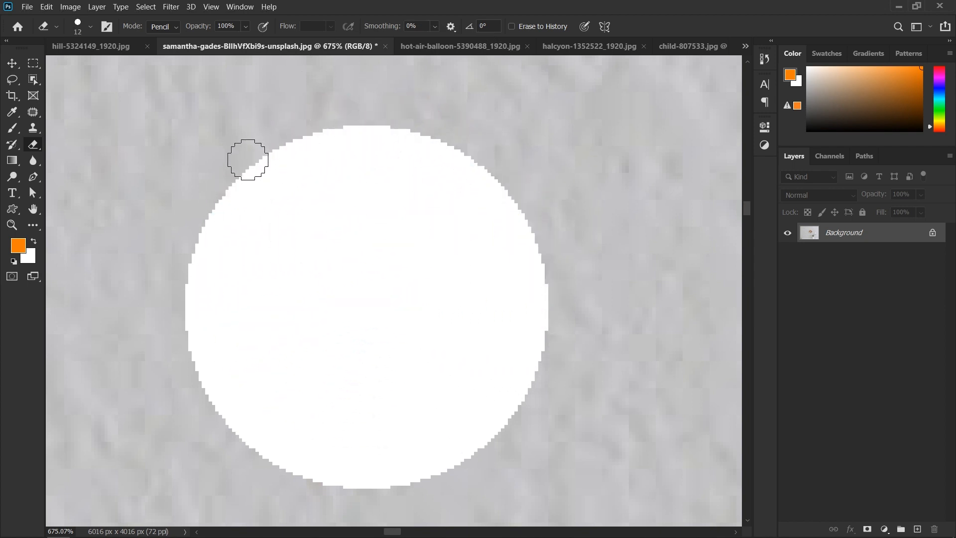
{"action": "key", "text": "ctrl+z"}
Stamp a single 89 px eraser dab in Brush mode on the wall
{"action": "left_click", "coordinate": [164, 31]}
{"action": "left_click", "coordinate": [160, 38]}
{"action": "left_click", "coordinate": [354, 249]}
{"action": "key", "text": "ctrl+z"}
{"action": "left_click_drag", "start_coordinate": [345, 236], "coordinate": [508, 275]}
{"action": "left_click", "coordinate": [429, 275]}
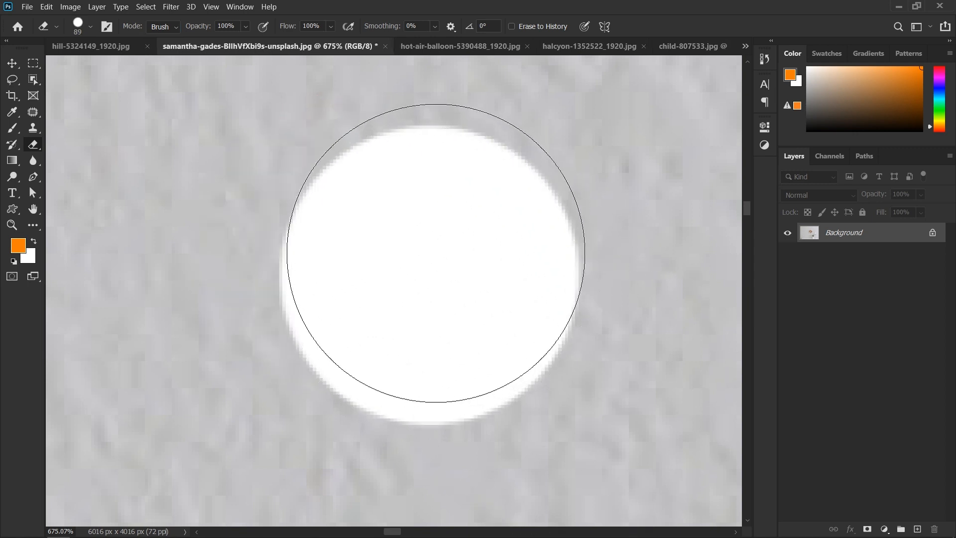
{"action": "mouse_move", "coordinate": [426, 226]}
{"action": "left_mouse_down"}
{"action": "mouse_move", "coordinate": [517, 228]}
{"action": "mouse_move", "coordinate": [582, 203]}
{"action": "left_mouse_up"}
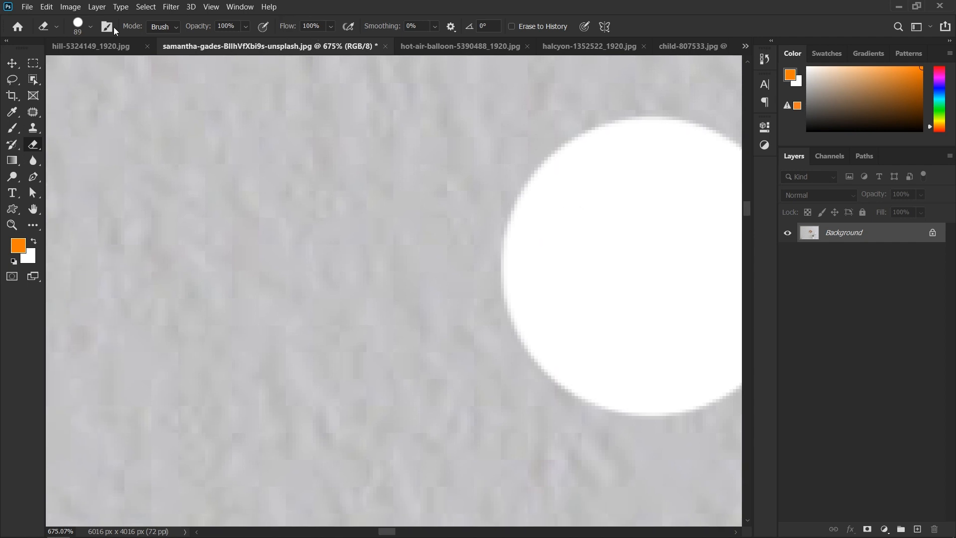
Stamp an 89 px Pencil-mode eraser dab beside the Brush-mode dab, and reduce the tip to 54 px
{"action": "left_click", "coordinate": [168, 28]}
{"action": "left_click", "coordinate": [167, 48]}
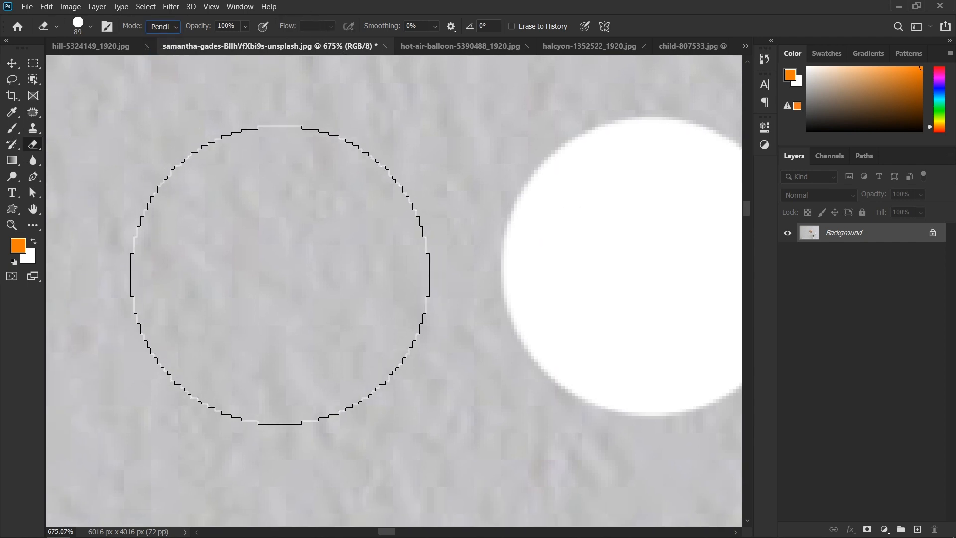
{"action": "left_click", "coordinate": [278, 266]}
{"action": "scroll", "coordinate": [358, 381], "scroll_direction": "down", "scroll_amount": 3}
{"action": "scroll", "coordinate": [359, 380], "scroll_direction": "up", "scroll_amount": 2}
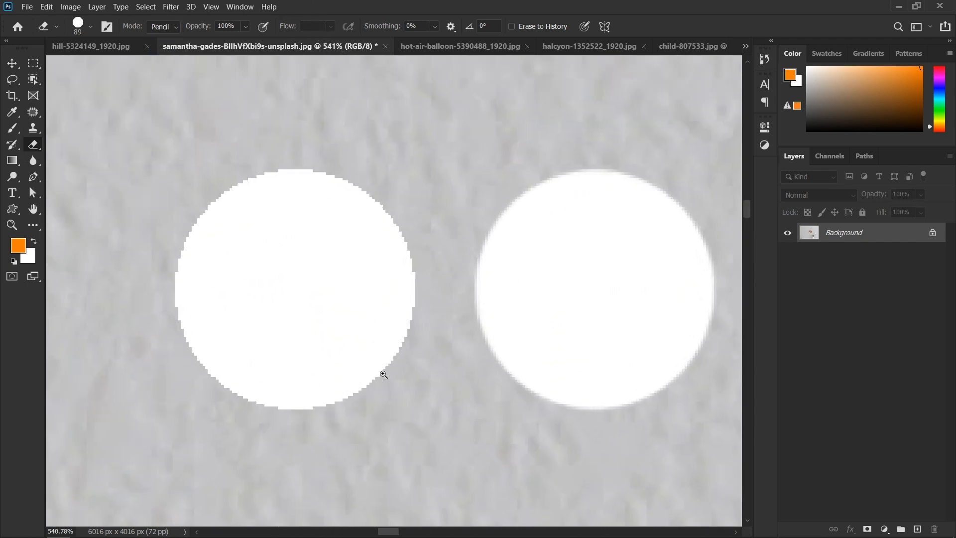
{"action": "left_click_drag", "start_coordinate": [564, 263], "coordinate": [498, 267]}
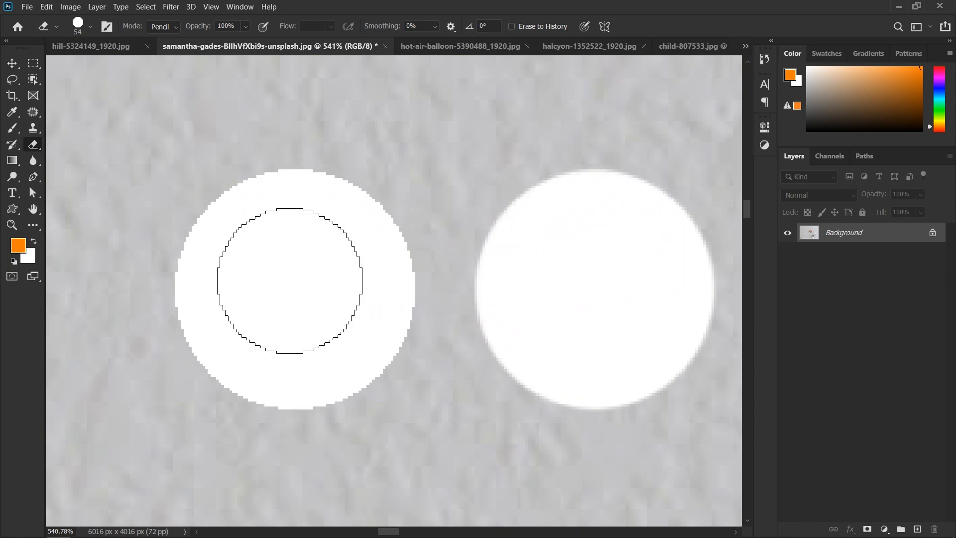
Try an eraser stroke in Block mode near the two dabs, and undo it
{"action": "left_click", "coordinate": [159, 27]}
{"action": "left_click", "coordinate": [168, 62]}
{"action": "mouse_move", "coordinate": [371, 133]}
{"action": "left_mouse_down"}
{"action": "mouse_move", "coordinate": [340, 173]}
{"action": "mouse_move", "coordinate": [356, 205]}
{"action": "mouse_move", "coordinate": [405, 251]}
{"action": "mouse_move", "coordinate": [446, 230]}
{"action": "left_mouse_up"}
{"action": "key", "text": "ctrl+z"}
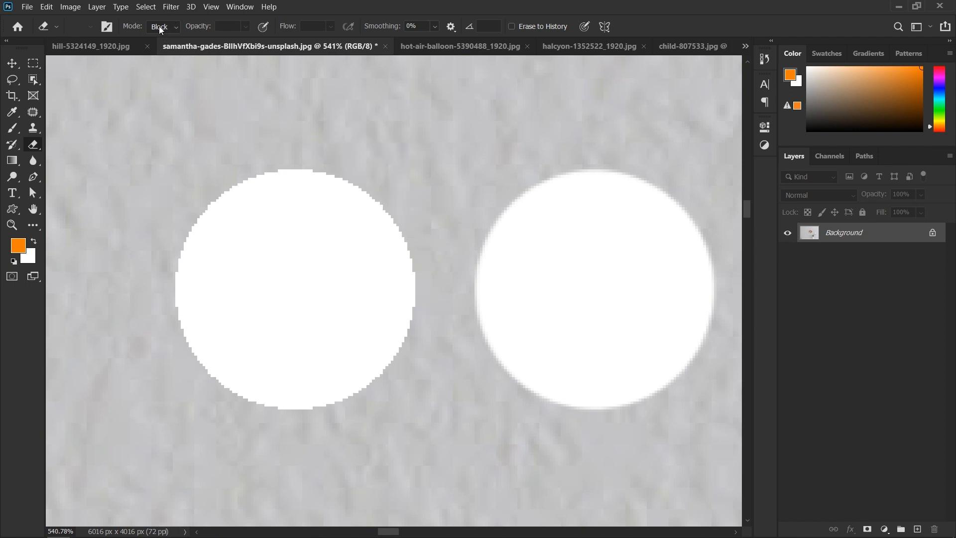
Set the Eraser to Brush mode with a 322 px tip and 100% hardness
{"action": "left_click", "coordinate": [160, 25]}
{"action": "left_click", "coordinate": [158, 39]}
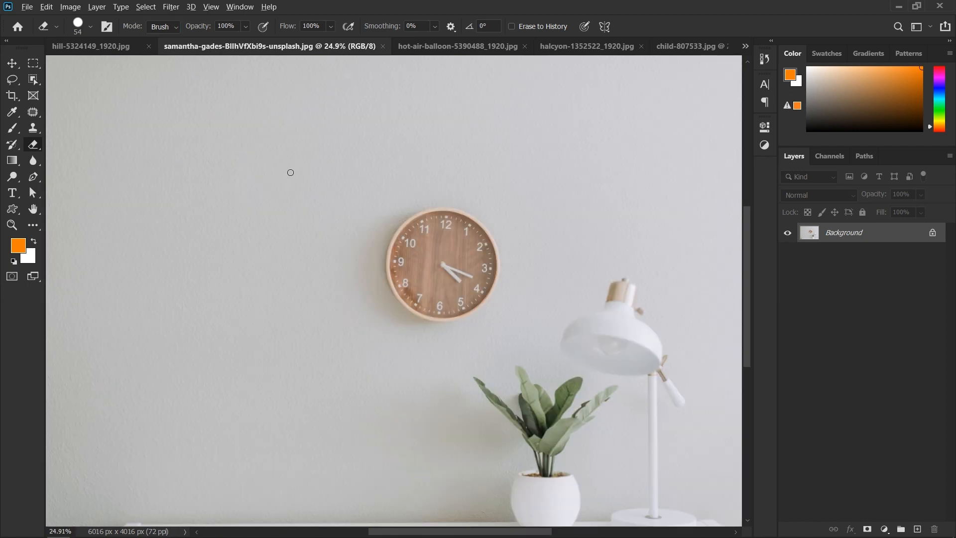
{"action": "left_click_drag", "start_coordinate": [289, 173], "coordinate": [314, 179]}
{"action": "left_click", "coordinate": [91, 27]}
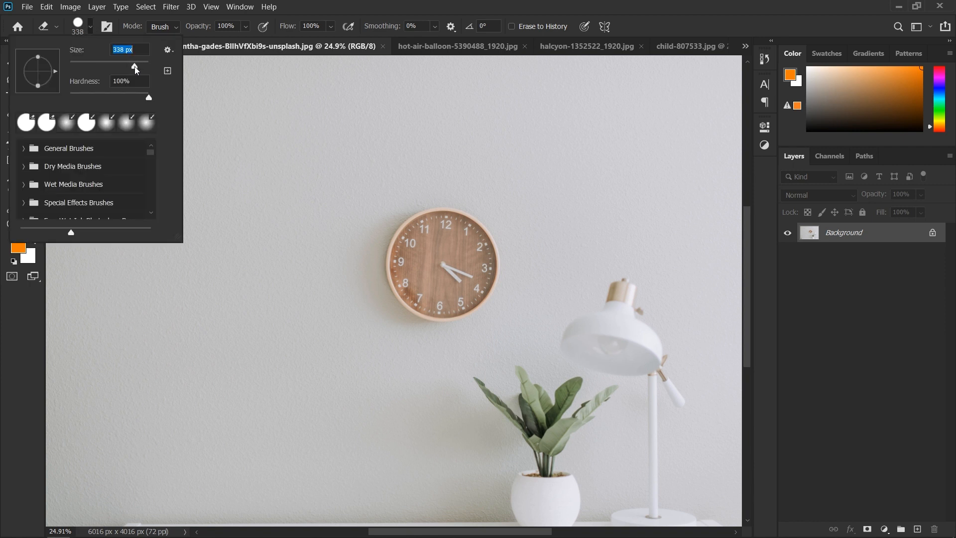
{"action": "left_click", "coordinate": [152, 100]}
Test erasing the Background layer with white and with orange as the background color, and revert the image
{"action": "mouse_move", "coordinate": [235, 193]}
{"action": "left_mouse_down"}
{"action": "mouse_move", "coordinate": [383, 185]}
{"action": "mouse_move", "coordinate": [207, 196]}
{"action": "mouse_move", "coordinate": [403, 196]}
{"action": "mouse_move", "coordinate": [243, 214]}
{"action": "mouse_move", "coordinate": [401, 213]}
{"action": "left_mouse_up"}
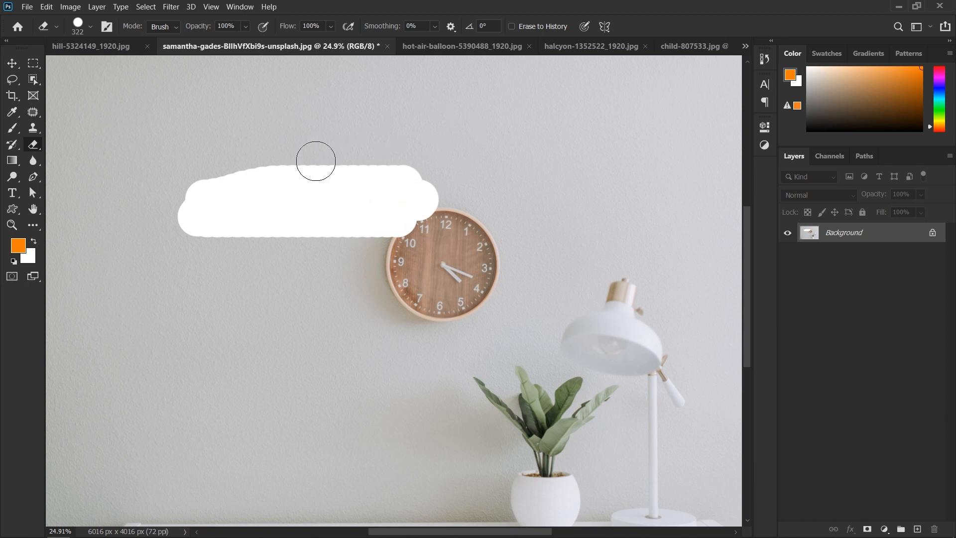
{"action": "left_click", "coordinate": [34, 242]}
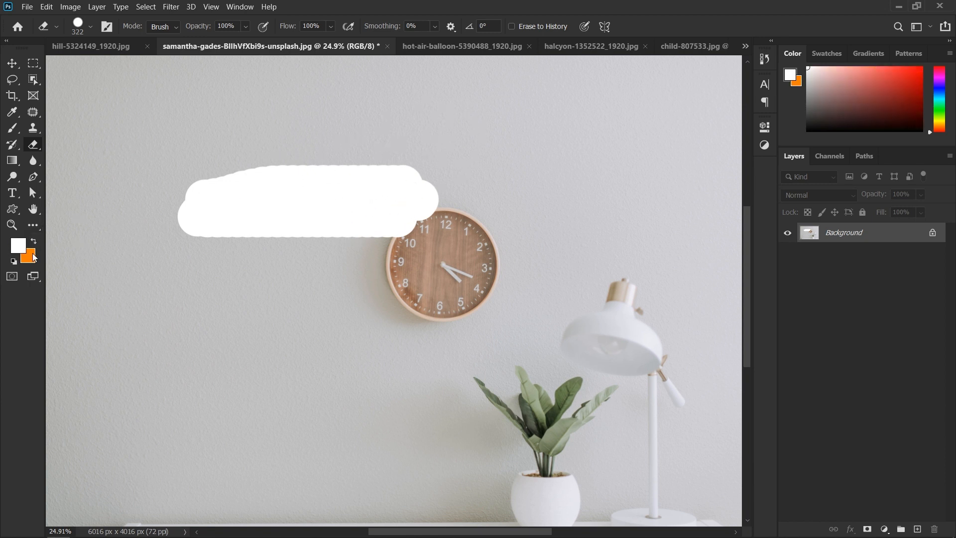
{"action": "mouse_move", "coordinate": [294, 299]}
{"action": "left_mouse_down"}
{"action": "mouse_move", "coordinate": [268, 303]}
{"action": "mouse_move", "coordinate": [369, 303]}
{"action": "mouse_move", "coordinate": [241, 334]}
{"action": "mouse_move", "coordinate": [397, 338]}
{"action": "mouse_move", "coordinate": [254, 370]}
{"action": "mouse_move", "coordinate": [423, 370]}
{"action": "mouse_move", "coordinate": [266, 403]}
{"action": "mouse_move", "coordinate": [449, 404]}
{"action": "mouse_move", "coordinate": [309, 434]}
{"action": "left_mouse_up"}
{"action": "key", "text": "F12"}
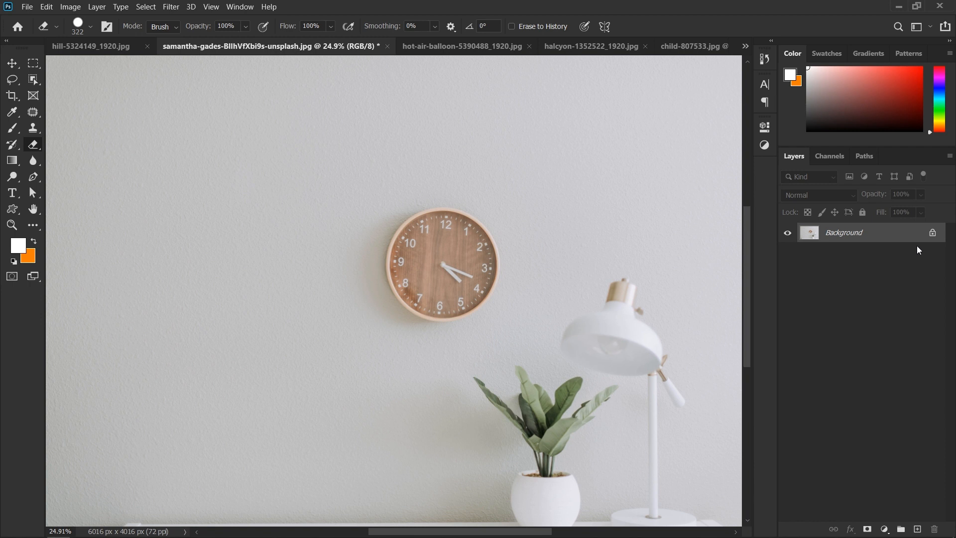
Unlock the Background layer, test erasing part of the wall to transparency, and undo the strokes
{"action": "left_click", "coordinate": [932, 233]}
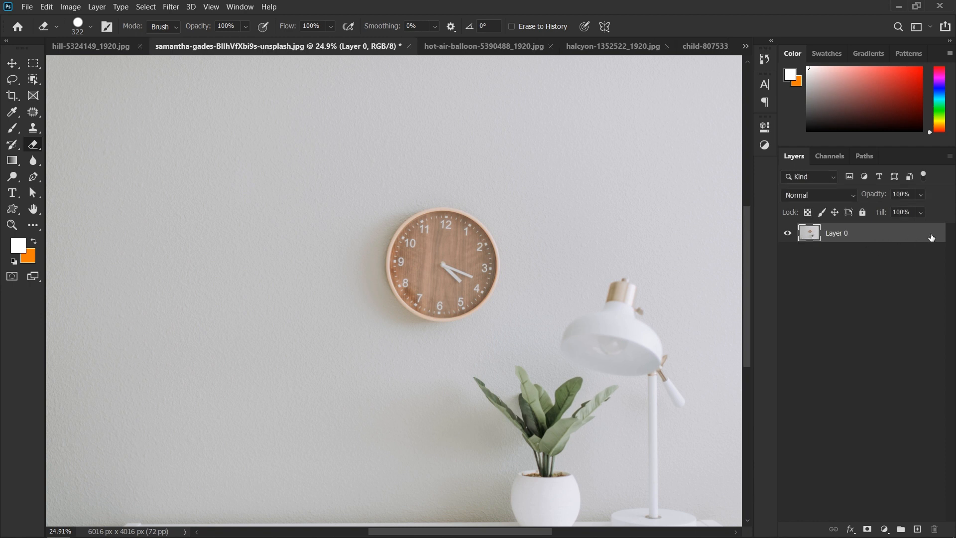
{"action": "mouse_move", "coordinate": [209, 177]}
{"action": "left_mouse_down"}
{"action": "mouse_move", "coordinate": [342, 167]}
{"action": "mouse_move", "coordinate": [219, 208]}
{"action": "mouse_move", "coordinate": [371, 205]}
{"action": "mouse_move", "coordinate": [208, 243]}
{"action": "mouse_move", "coordinate": [311, 243]}
{"action": "mouse_move", "coordinate": [383, 230]}
{"action": "mouse_move", "coordinate": [249, 268]}
{"action": "mouse_move", "coordinate": [267, 277]}
{"action": "mouse_move", "coordinate": [367, 265]}
{"action": "mouse_move", "coordinate": [268, 193]}
{"action": "left_mouse_up"}
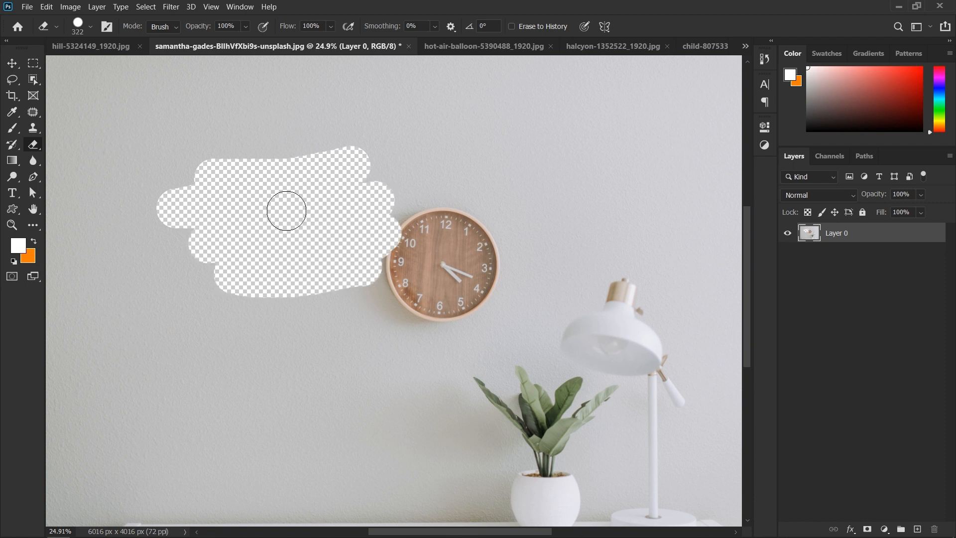
{"action": "key", "text": "ctrl+z"}
Add a Solid Color fill layer in red ff0000 and place it below Layer 0
{"action": "left_click", "coordinate": [884, 529]}
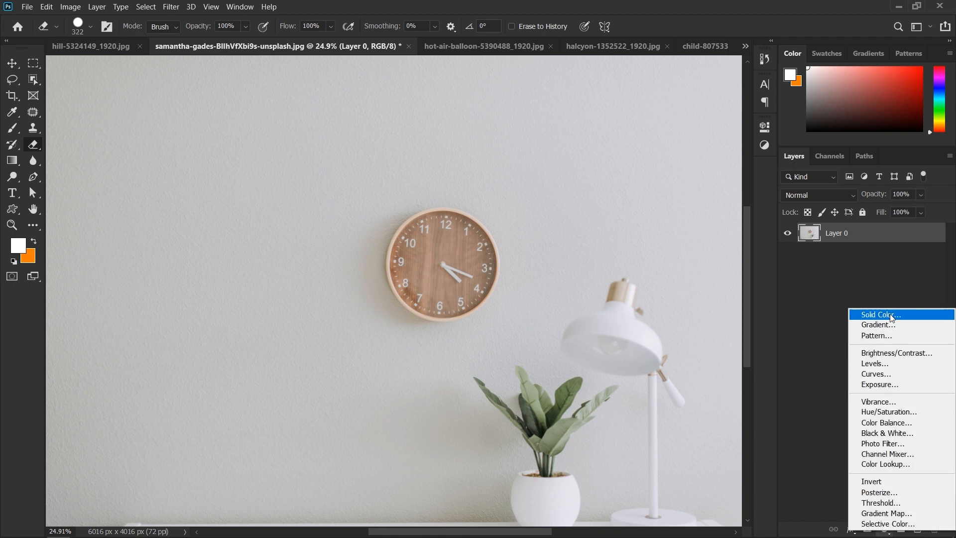
{"action": "left_click", "coordinate": [891, 317]}
{"action": "left_click_drag", "start_coordinate": [605, 197], "coordinate": [676, 141]}
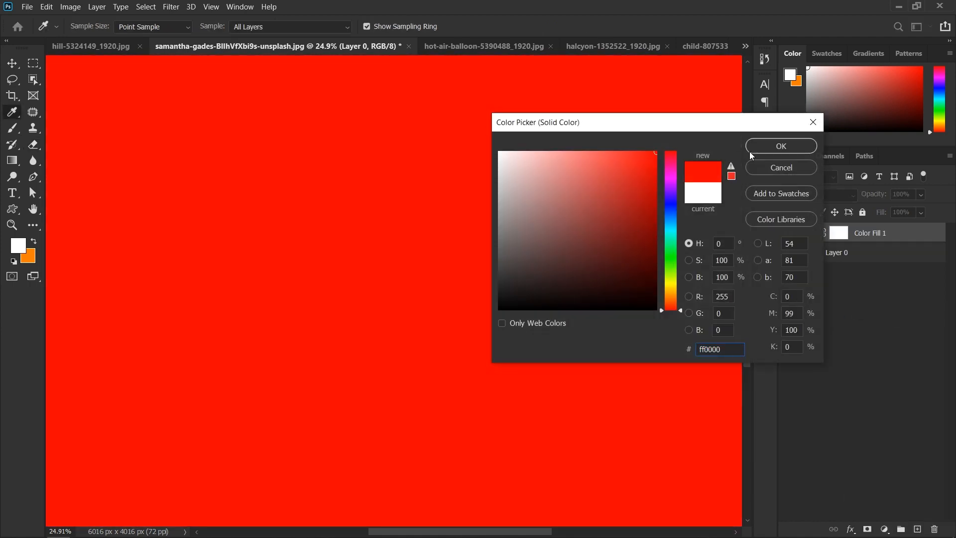
{"action": "left_click", "coordinate": [769, 148]}
{"action": "left_click_drag", "start_coordinate": [885, 235], "coordinate": [877, 263]}
Erase a large hard-edged patch of wall on Layer 0 to the left of the clock
{"action": "left_click", "coordinate": [871, 239]}
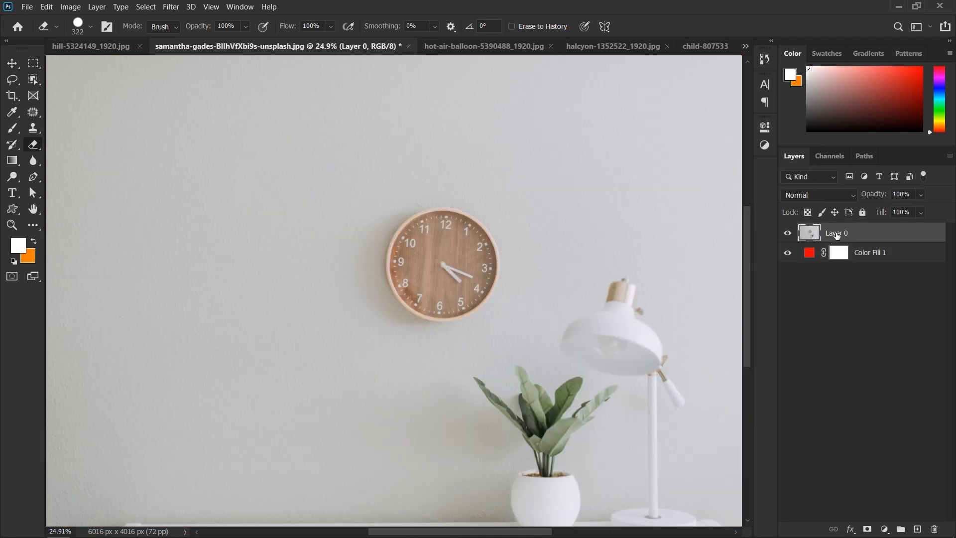
{"action": "mouse_move", "coordinate": [212, 186]}
{"action": "left_mouse_down"}
{"action": "mouse_move", "coordinate": [340, 172]}
{"action": "mouse_move", "coordinate": [219, 224]}
{"action": "mouse_move", "coordinate": [358, 202]}
{"action": "mouse_move", "coordinate": [232, 269]}
{"action": "mouse_move", "coordinate": [368, 245]}
{"action": "mouse_move", "coordinate": [274, 283]}
{"action": "mouse_move", "coordinate": [236, 314]}
{"action": "mouse_move", "coordinate": [346, 268]}
{"action": "mouse_move", "coordinate": [361, 289]}
{"action": "mouse_move", "coordinate": [262, 339]}
{"action": "mouse_move", "coordinate": [428, 303]}
{"action": "mouse_move", "coordinate": [290, 363]}
{"action": "mouse_move", "coordinate": [376, 345]}
{"action": "mouse_move", "coordinate": [424, 356]}
{"action": "mouse_move", "coordinate": [329, 382]}
{"action": "mouse_move", "coordinate": [357, 395]}
{"action": "mouse_move", "coordinate": [431, 382]}
{"action": "mouse_move", "coordinate": [414, 401]}
{"action": "left_mouse_up"}
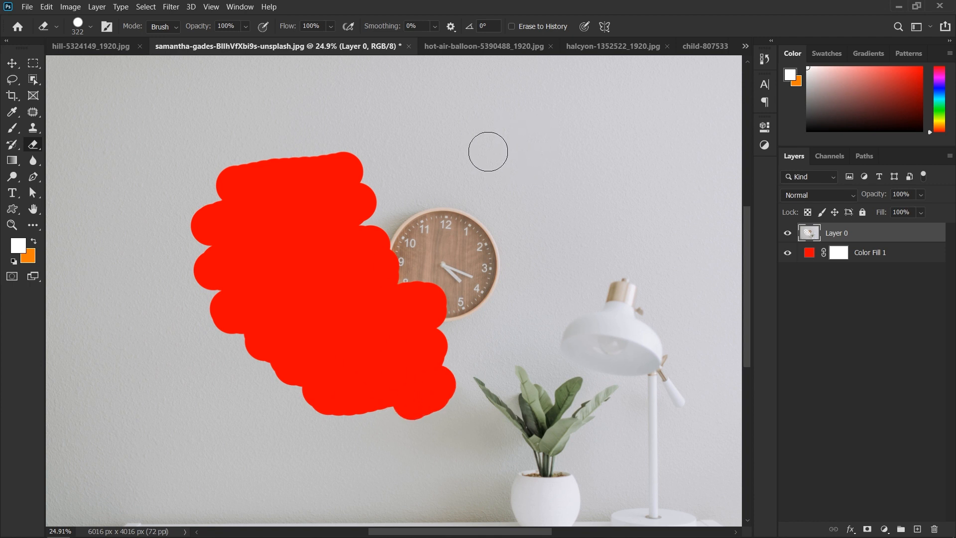
Lower the eraser tip's hardness and erase a soft-edged patch over the right side of the clock
{"action": "left_click", "coordinate": [91, 27]}
{"action": "left_click", "coordinate": [91, 27]}
{"action": "right_click", "coordinate": [492, 144]}
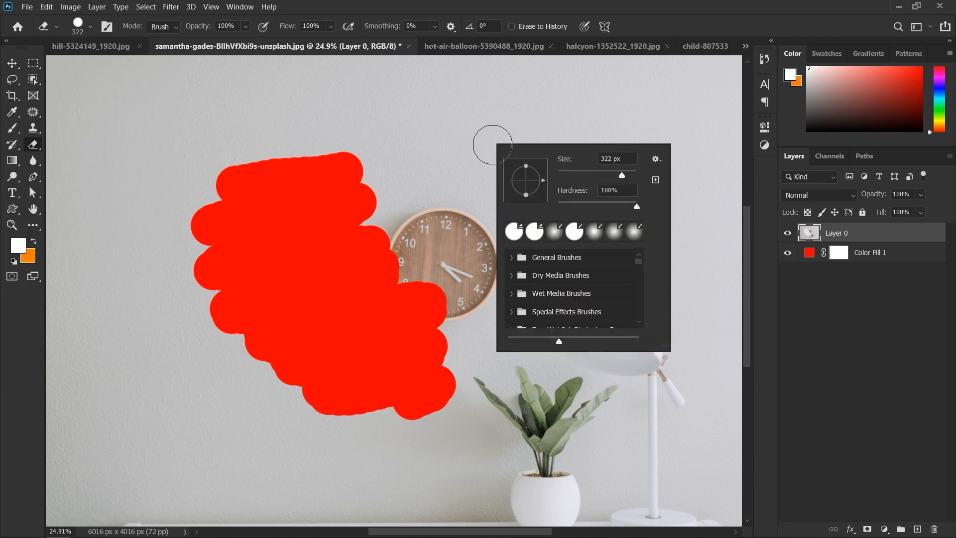
{"action": "mouse_move", "coordinate": [599, 207]}
{"action": "left_mouse_down"}
{"action": "mouse_move", "coordinate": [557, 208]}
{"action": "mouse_move", "coordinate": [584, 213]}
{"action": "left_mouse_up"}
{"action": "left_click", "coordinate": [673, 11]}
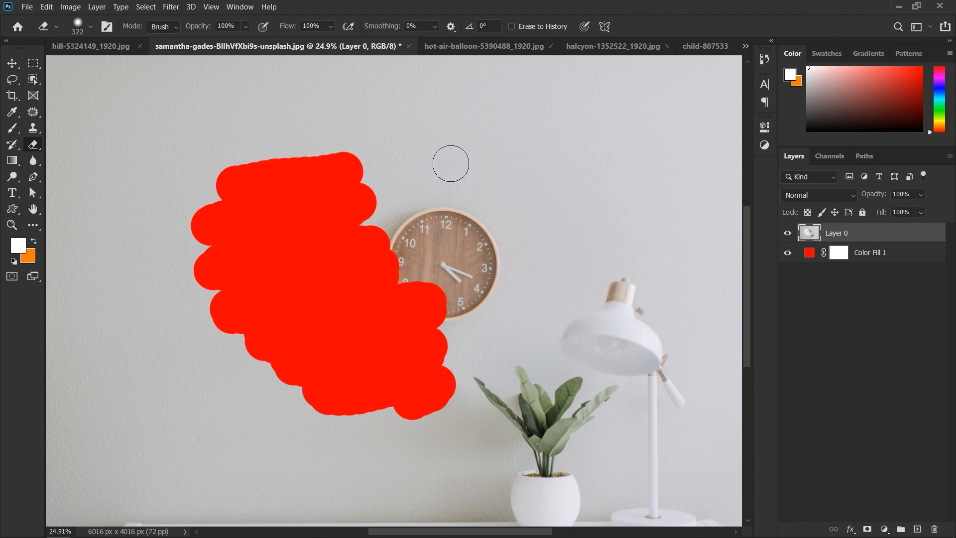
{"action": "mouse_move", "coordinate": [428, 162]}
{"action": "left_mouse_down"}
{"action": "mouse_move", "coordinate": [537, 162]}
{"action": "mouse_move", "coordinate": [424, 197]}
{"action": "mouse_move", "coordinate": [557, 188]}
{"action": "mouse_move", "coordinate": [441, 234]}
{"action": "mouse_move", "coordinate": [549, 218]}
{"action": "mouse_move", "coordinate": [542, 241]}
{"action": "mouse_move", "coordinate": [446, 258]}
{"action": "mouse_move", "coordinate": [585, 262]}
{"action": "mouse_move", "coordinate": [486, 275]}
{"action": "mouse_move", "coordinate": [481, 295]}
{"action": "mouse_move", "coordinate": [575, 289]}
{"action": "mouse_move", "coordinate": [501, 312]}
{"action": "left_mouse_up"}
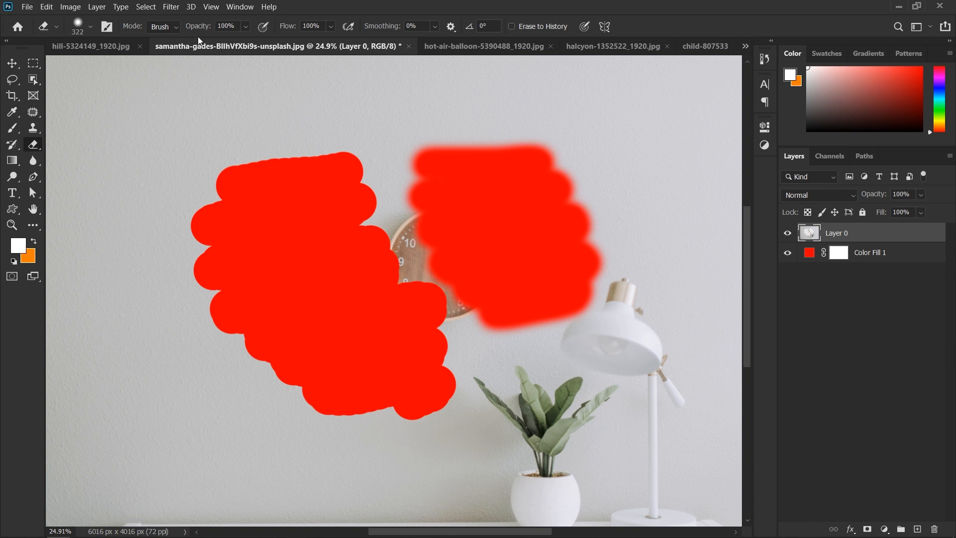
Set the Eraser's opacity to 50% and erase soft strokes on the wall left of the hard-edged patch
{"action": "mouse_move", "coordinate": [194, 149]}
{"action": "left_mouse_down"}
{"action": "mouse_move", "coordinate": [355, 220]}
{"action": "mouse_move", "coordinate": [358, 79]}
{"action": "left_mouse_up"}
{"action": "mouse_move", "coordinate": [226, 277]}
{"action": "left_mouse_down"}
{"action": "mouse_move", "coordinate": [324, 262]}
{"action": "mouse_move", "coordinate": [237, 300]}
{"action": "mouse_move", "coordinate": [341, 293]}
{"action": "mouse_move", "coordinate": [246, 320]}
{"action": "mouse_move", "coordinate": [418, 341]}
{"action": "left_mouse_up"}
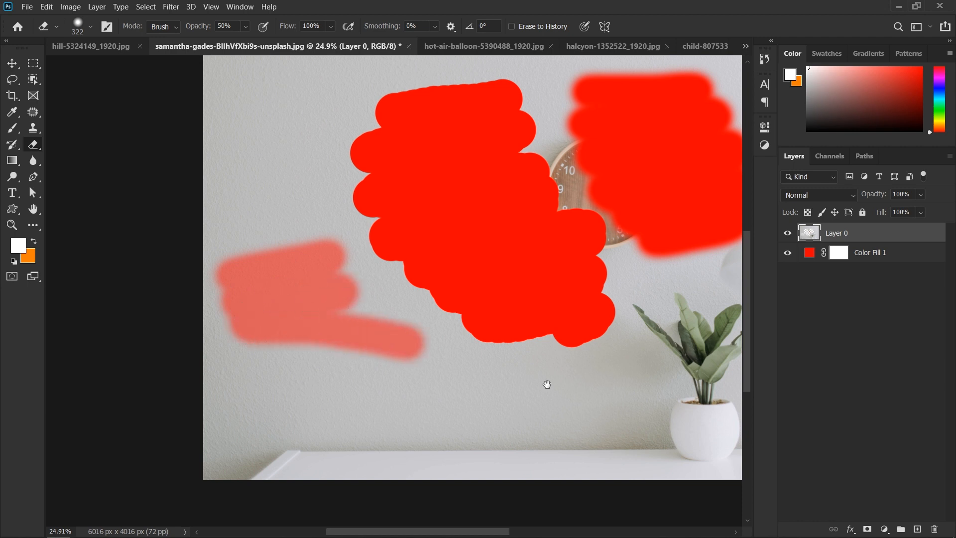
{"action": "mouse_move", "coordinate": [567, 373]}
{"action": "left_mouse_down"}
{"action": "mouse_move", "coordinate": [485, 360]}
{"action": "mouse_move", "coordinate": [305, 359]}
{"action": "left_mouse_up"}
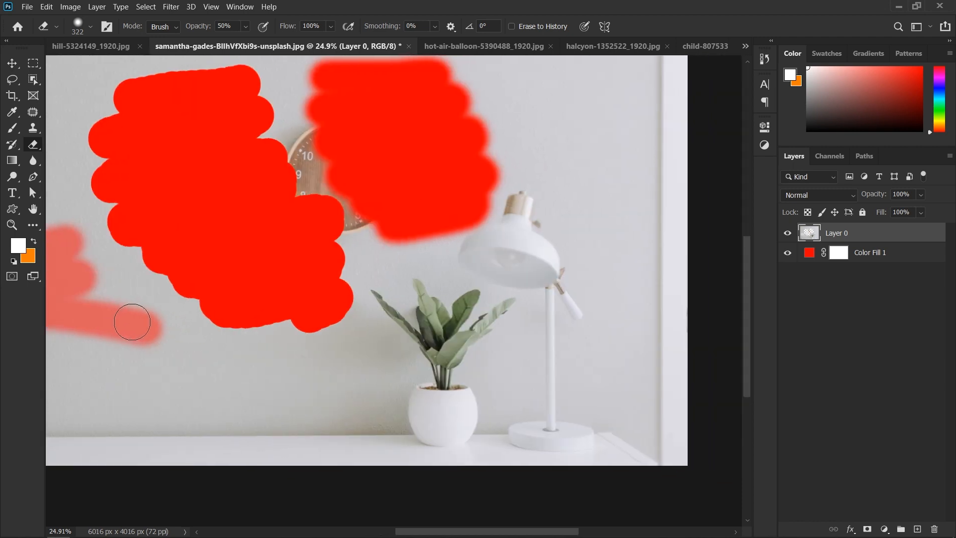
Change the color of the Color Fill 1 layer to blue and make Layer 0 active again
{"action": "double_click", "coordinate": [813, 254]}
{"action": "left_click", "coordinate": [671, 217]}
{"action": "left_click", "coordinate": [749, 155]}
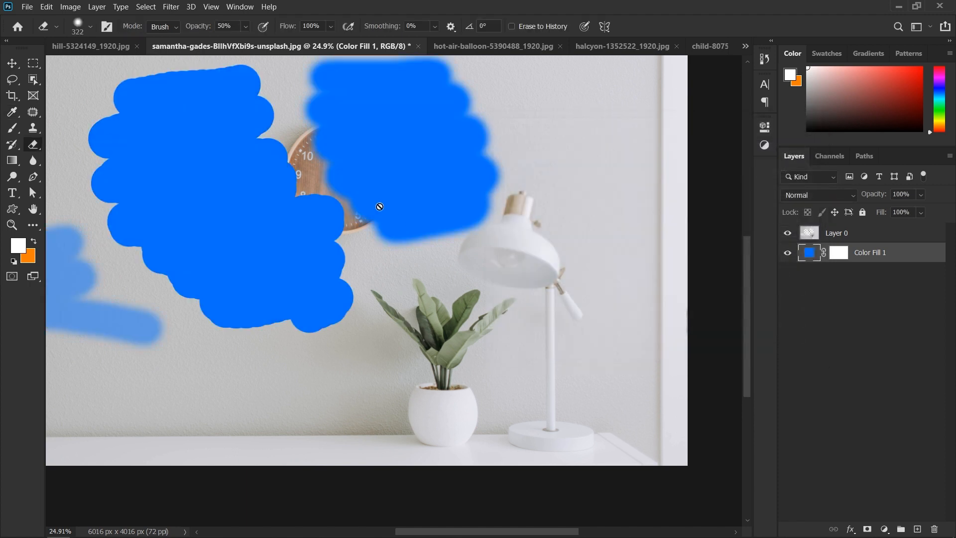
{"action": "left_click_drag", "start_coordinate": [307, 263], "coordinate": [391, 235]}
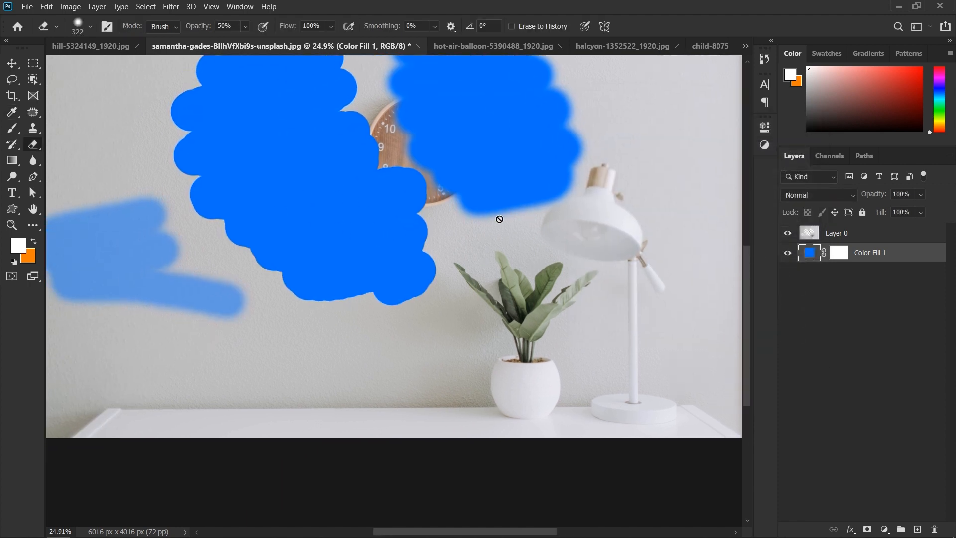
{"action": "left_click", "coordinate": [847, 237]}
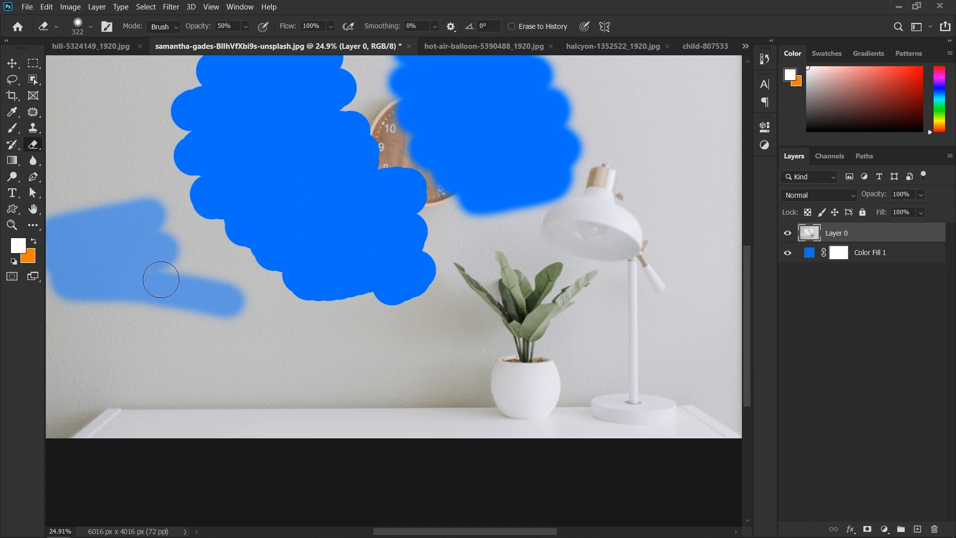
Try erasing over the plant and pot at 50% opacity, and undo the stroke
{"action": "mouse_move", "coordinate": [585, 269]}
{"action": "left_mouse_down"}
{"action": "mouse_move", "coordinate": [467, 267]}
{"action": "mouse_move", "coordinate": [586, 266]}
{"action": "mouse_move", "coordinate": [457, 292]}
{"action": "mouse_move", "coordinate": [587, 293]}
{"action": "mouse_move", "coordinate": [455, 320]}
{"action": "mouse_move", "coordinate": [585, 320]}
{"action": "mouse_move", "coordinate": [469, 345]}
{"action": "mouse_move", "coordinate": [555, 340]}
{"action": "mouse_move", "coordinate": [477, 360]}
{"action": "mouse_move", "coordinate": [547, 367]}
{"action": "mouse_move", "coordinate": [497, 372]}
{"action": "mouse_move", "coordinate": [506, 377]}
{"action": "mouse_move", "coordinate": [574, 381]}
{"action": "mouse_move", "coordinate": [481, 385]}
{"action": "mouse_move", "coordinate": [576, 395]}
{"action": "left_mouse_up"}
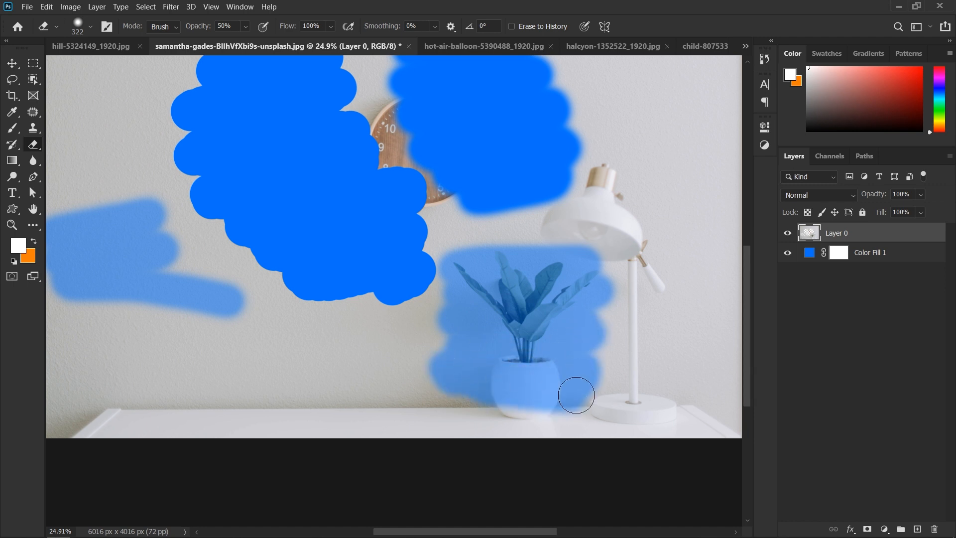
{"action": "key", "text": "ctrl+z"}
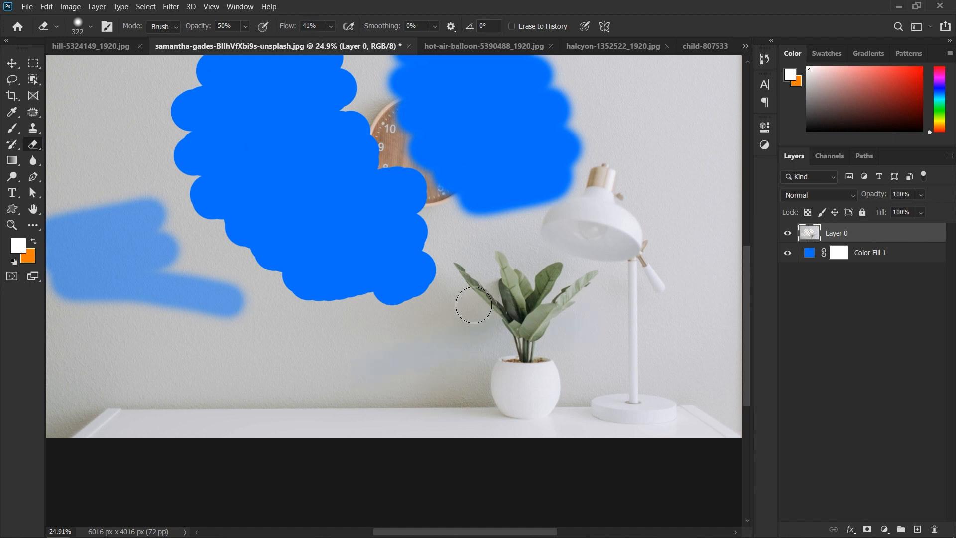
Lower the Eraser's flow to 41% and build up soft strokes across the plant and toward the lamp
{"action": "mouse_move", "coordinate": [331, 368]}
{"action": "left_mouse_down"}
{"action": "mouse_move", "coordinate": [506, 329]}
{"action": "mouse_move", "coordinate": [352, 373]}
{"action": "mouse_move", "coordinate": [529, 338]}
{"action": "left_mouse_up"}
{"action": "mouse_move", "coordinate": [460, 284]}
{"action": "left_mouse_down"}
{"action": "mouse_move", "coordinate": [649, 227]}
{"action": "mouse_move", "coordinate": [629, 248]}
{"action": "mouse_move", "coordinate": [328, 299]}
{"action": "mouse_move", "coordinate": [367, 421]}
{"action": "left_mouse_up"}
{"action": "left_click_drag", "start_coordinate": [362, 305], "coordinate": [401, 115]}
{"action": "type", "text": "84"}
{"action": "mouse_move", "coordinate": [392, 331]}
{"action": "left_mouse_down"}
{"action": "mouse_move", "coordinate": [433, 156]}
{"action": "mouse_move", "coordinate": [420, 258]}
{"action": "mouse_move", "coordinate": [458, 117]}
{"action": "left_mouse_up"}
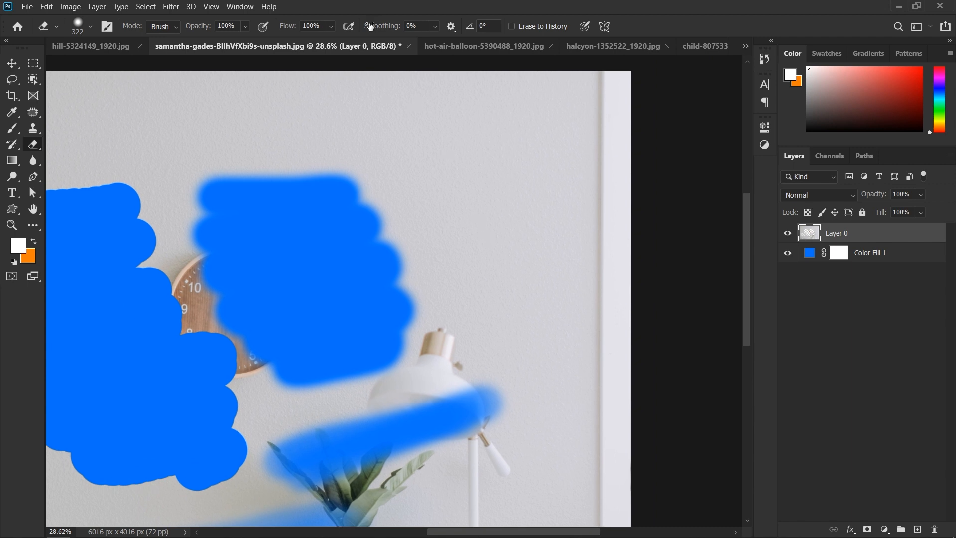
Try a winding eraser stroke on the wall above the lamp at 100% opacity and 100% flow, and undo it
{"action": "type", "text": "0"}
{"action": "mouse_move", "coordinate": [420, 165]}
{"action": "left_mouse_down"}
{"action": "mouse_move", "coordinate": [478, 182]}
{"action": "mouse_move", "coordinate": [463, 261]}
{"action": "mouse_move", "coordinate": [513, 355]}
{"action": "left_mouse_up"}
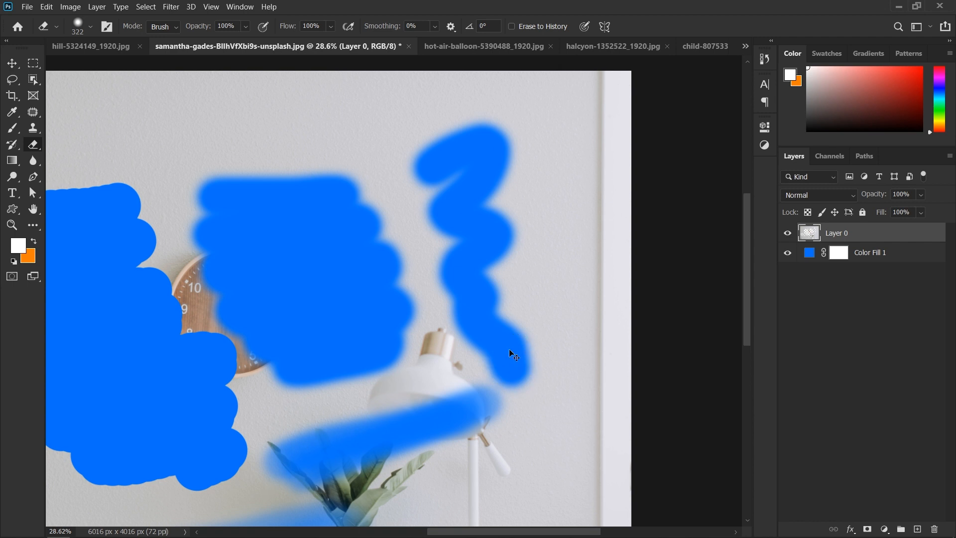
{"action": "key", "text": "ctrl+z"}
Resize the eraser tip to 132 px and harden its edge
{"action": "right_click", "coordinate": [463, 192], "text": "alt"}
{"action": "right_click", "coordinate": [454, 226], "text": "alt"}
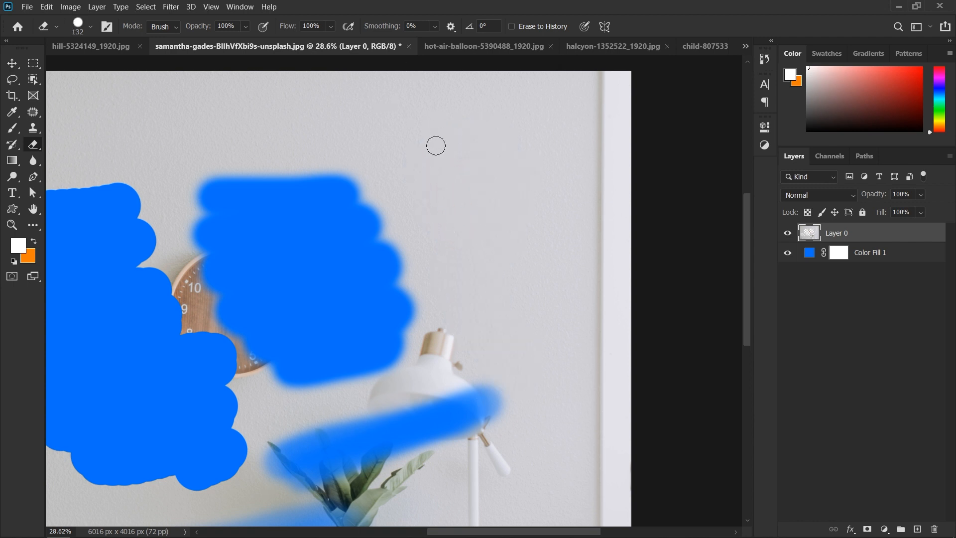
Try zigzag strokes with the hard eraser tip on the wall above the lamp, and undo them
{"action": "mouse_move", "coordinate": [415, 168]}
{"action": "left_mouse_down"}
{"action": "mouse_move", "coordinate": [433, 203]}
{"action": "mouse_move", "coordinate": [508, 234]}
{"action": "mouse_move", "coordinate": [531, 258]}
{"action": "left_mouse_up"}
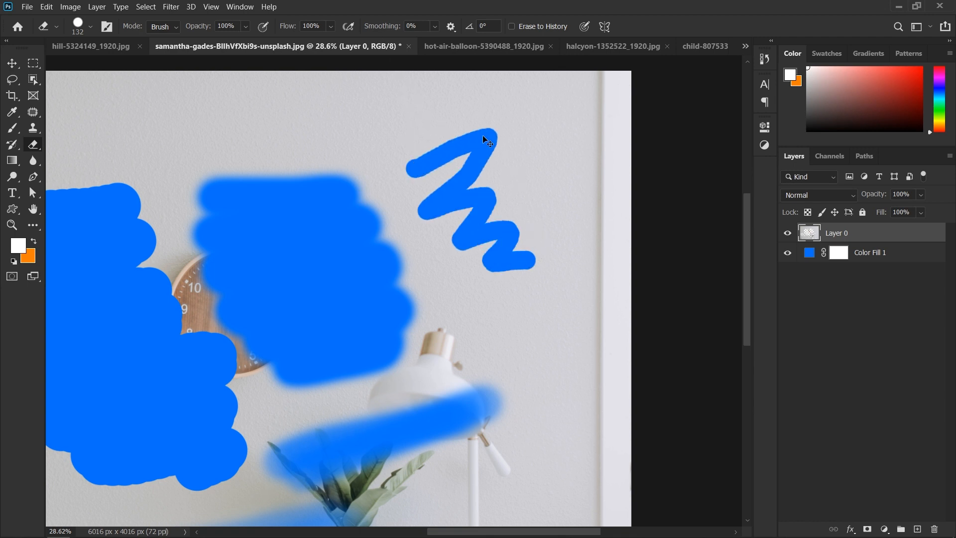
{"action": "mouse_move", "coordinate": [347, 130]}
{"action": "left_mouse_down"}
{"action": "mouse_move", "coordinate": [405, 106]}
{"action": "mouse_move", "coordinate": [438, 107]}
{"action": "mouse_move", "coordinate": [393, 141]}
{"action": "mouse_move", "coordinate": [392, 199]}
{"action": "left_mouse_up"}
{"action": "key", "text": "ctrl+z"}
{"action": "key", "text": "ctrl+z"}
Try two more winding hard-edged eraser strokes on a close-up of the bare wall, undoing each one
{"action": "mouse_move", "coordinate": [433, 138]}
{"action": "left_mouse_down"}
{"action": "mouse_move", "coordinate": [490, 174]}
{"action": "mouse_move", "coordinate": [383, 228]}
{"action": "left_mouse_up"}
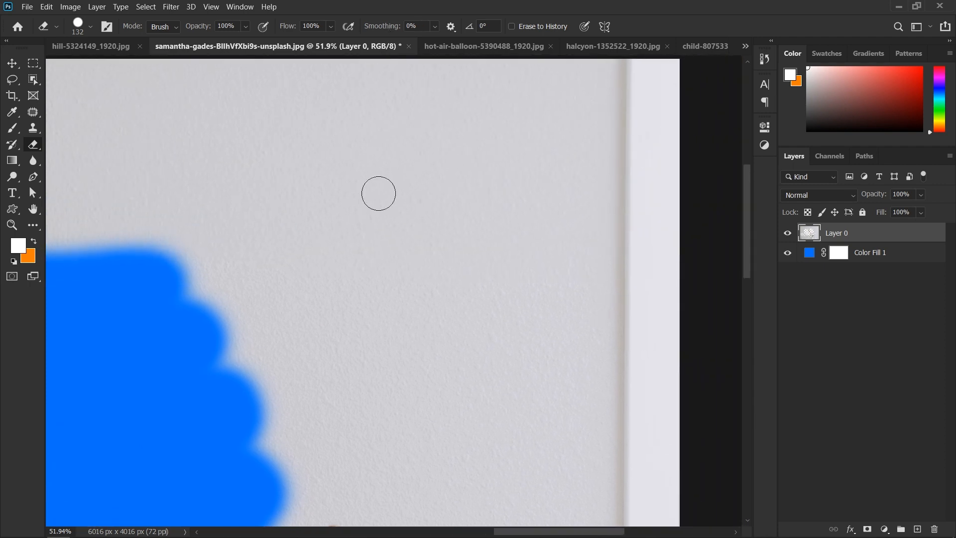
{"action": "mouse_move", "coordinate": [352, 197]}
{"action": "left_mouse_down"}
{"action": "mouse_move", "coordinate": [370, 186]}
{"action": "mouse_move", "coordinate": [362, 298]}
{"action": "mouse_move", "coordinate": [476, 427]}
{"action": "mouse_move", "coordinate": [510, 425]}
{"action": "left_mouse_up"}
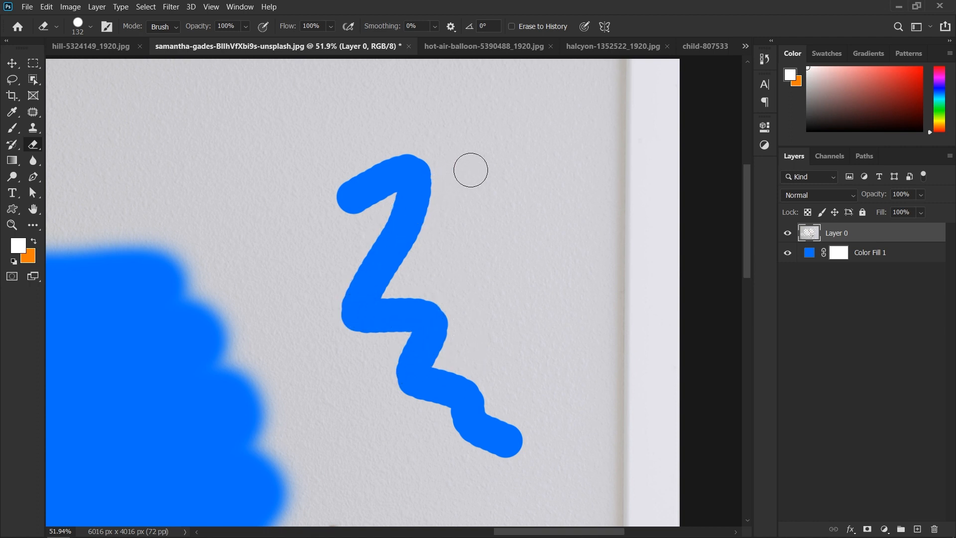
{"action": "key", "text": "ctrl+z"}
{"action": "left_click", "coordinate": [322, 201]}
{"action": "mouse_move", "coordinate": [323, 200]}
{"action": "left_mouse_down"}
{"action": "mouse_move", "coordinate": [395, 185]}
{"action": "mouse_move", "coordinate": [384, 222]}
{"action": "mouse_move", "coordinate": [358, 253]}
{"action": "mouse_move", "coordinate": [370, 284]}
{"action": "mouse_move", "coordinate": [423, 286]}
{"action": "left_mouse_up"}
{"action": "key", "text": "ctrl+z"}
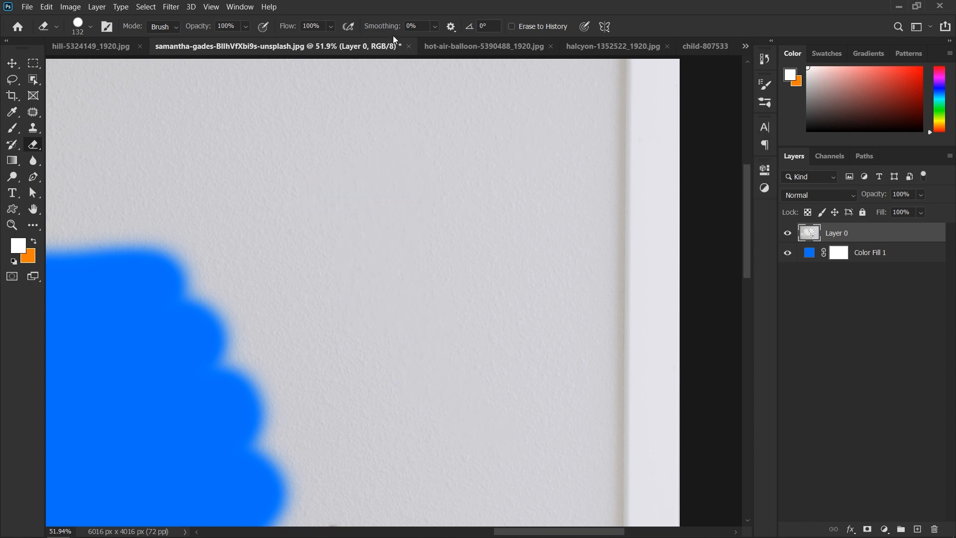
Compare eraser strokes on the wall using a wide tip spacing and a 1% spacing in the brush settings
{"action": "left_click", "coordinate": [240, 7]}
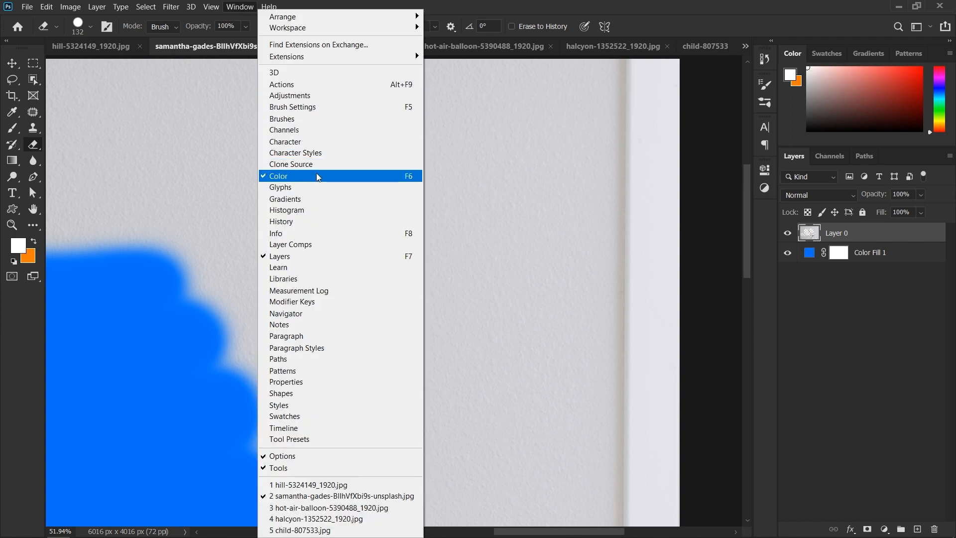
{"action": "left_click", "coordinate": [293, 107]}
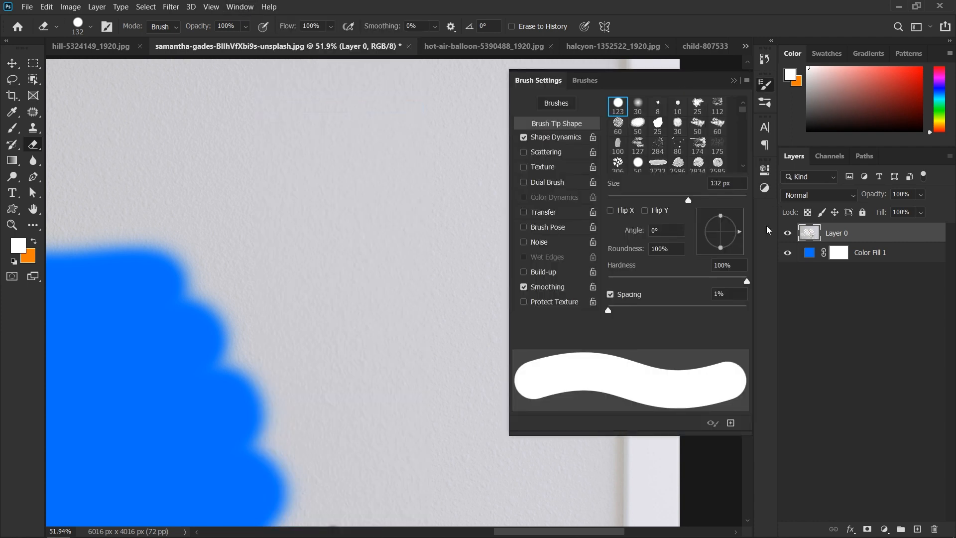
{"action": "mouse_move", "coordinate": [610, 308]}
{"action": "left_mouse_down"}
{"action": "mouse_move", "coordinate": [673, 312]}
{"action": "mouse_move", "coordinate": [664, 311]}
{"action": "left_mouse_up"}
{"action": "mouse_move", "coordinate": [195, 168]}
{"action": "left_mouse_down"}
{"action": "mouse_move", "coordinate": [233, 130]}
{"action": "mouse_move", "coordinate": [453, 121]}
{"action": "mouse_move", "coordinate": [445, 173]}
{"action": "mouse_move", "coordinate": [332, 181]}
{"action": "mouse_move", "coordinate": [228, 211]}
{"action": "mouse_move", "coordinate": [235, 259]}
{"action": "mouse_move", "coordinate": [330, 261]}
{"action": "mouse_move", "coordinate": [427, 283]}
{"action": "mouse_move", "coordinate": [446, 339]}
{"action": "mouse_move", "coordinate": [331, 381]}
{"action": "mouse_move", "coordinate": [341, 434]}
{"action": "mouse_move", "coordinate": [414, 472]}
{"action": "mouse_move", "coordinate": [453, 446]}
{"action": "mouse_move", "coordinate": [438, 418]}
{"action": "mouse_move", "coordinate": [375, 403]}
{"action": "mouse_move", "coordinate": [440, 376]}
{"action": "mouse_move", "coordinate": [474, 346]}
{"action": "mouse_move", "coordinate": [481, 292]}
{"action": "mouse_move", "coordinate": [474, 208]}
{"action": "left_mouse_up"}
{"action": "left_click_drag", "start_coordinate": [664, 310], "coordinate": [570, 318]}
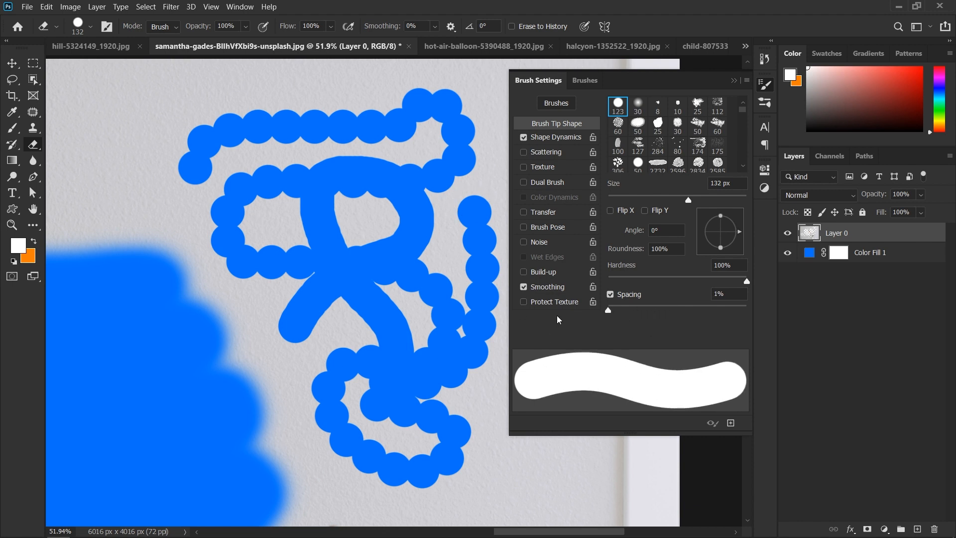
{"action": "mouse_move", "coordinate": [105, 151]}
{"action": "left_mouse_down"}
{"action": "mouse_move", "coordinate": [142, 108]}
{"action": "mouse_move", "coordinate": [336, 100]}
{"action": "mouse_move", "coordinate": [358, 100]}
{"action": "left_mouse_up"}
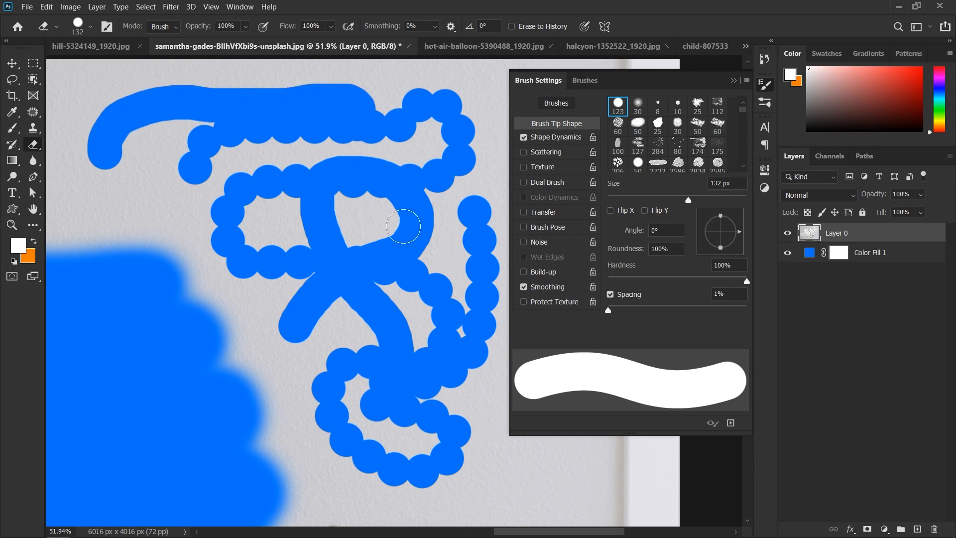
Revert the photo to its saved state and erase a winding stroke across the wall with a 73 px tip at 0% smoothing
{"action": "key", "text": "F12"}
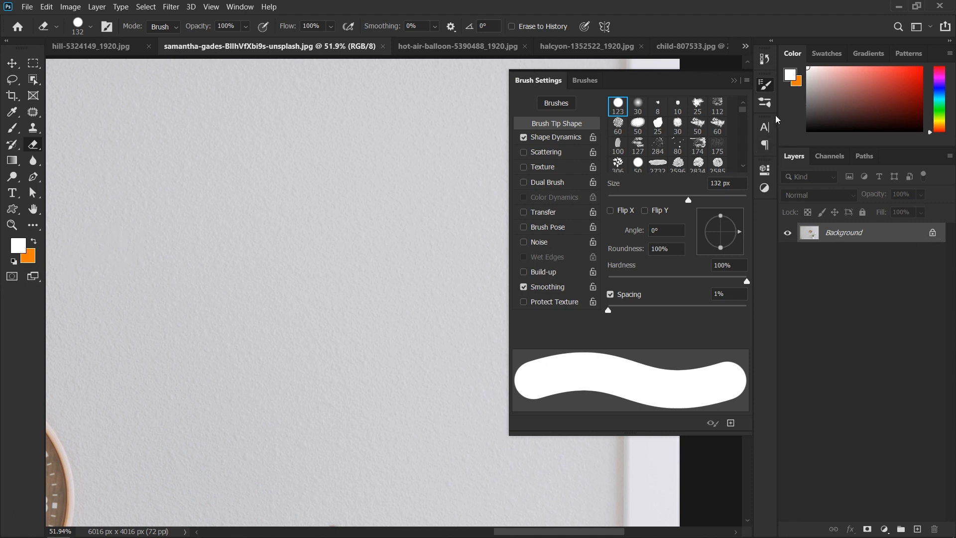
{"action": "left_click", "coordinate": [765, 87]}
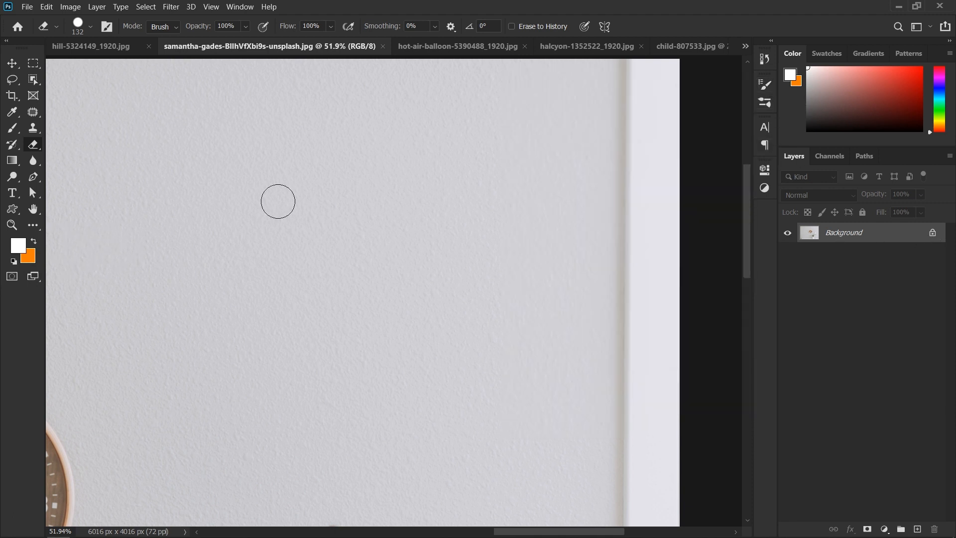
{"action": "left_click_drag", "start_coordinate": [347, 166], "coordinate": [333, 167]}
{"action": "mouse_move", "coordinate": [215, 158]}
{"action": "left_mouse_down"}
{"action": "mouse_move", "coordinate": [236, 151]}
{"action": "mouse_move", "coordinate": [329, 206]}
{"action": "mouse_move", "coordinate": [335, 279]}
{"action": "mouse_move", "coordinate": [449, 360]}
{"action": "mouse_move", "coordinate": [561, 286]}
{"action": "mouse_move", "coordinate": [629, 321]}
{"action": "left_mouse_up"}
{"action": "key", "text": "ctrl+z"}
{"action": "mouse_move", "coordinate": [204, 202]}
{"action": "left_mouse_down"}
{"action": "mouse_move", "coordinate": [249, 174]}
{"action": "mouse_move", "coordinate": [630, 327]}
{"action": "mouse_move", "coordinate": [635, 339]}
{"action": "left_mouse_up"}
Raise the Eraser's smoothing to 52% and erase a second winding stroke below the first for comparison
{"action": "left_click_drag", "start_coordinate": [388, 30], "coordinate": [414, 29]}
{"action": "mouse_move", "coordinate": [189, 265]}
{"action": "left_mouse_down"}
{"action": "mouse_move", "coordinate": [201, 249]}
{"action": "mouse_move", "coordinate": [270, 231]}
{"action": "mouse_move", "coordinate": [304, 277]}
{"action": "mouse_move", "coordinate": [319, 325]}
{"action": "mouse_move", "coordinate": [350, 359]}
{"action": "mouse_move", "coordinate": [408, 368]}
{"action": "left_mouse_up"}
{"action": "mouse_move", "coordinate": [508, 372]}
{"action": "left_mouse_down"}
{"action": "mouse_move", "coordinate": [586, 364]}
{"action": "mouse_move", "coordinate": [651, 389]}
{"action": "mouse_move", "coordinate": [667, 409]}
{"action": "left_mouse_up"}
{"action": "left_click_drag", "start_coordinate": [387, 309], "coordinate": [428, 307]}
{"action": "mouse_move", "coordinate": [390, 357]}
{"action": "left_mouse_down"}
{"action": "mouse_move", "coordinate": [444, 268]}
{"action": "mouse_move", "coordinate": [437, 284]}
{"action": "left_mouse_up"}
With a 6 px black brush in default colors, circle the bends of both orange strokes
{"action": "key", "text": "v"}
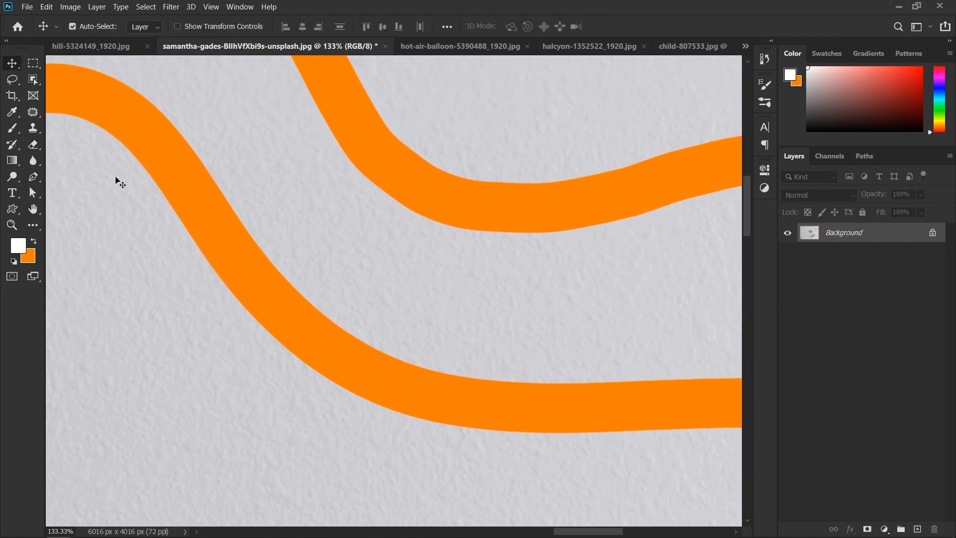
{"action": "key", "text": "b"}
{"action": "key", "text": "d"}
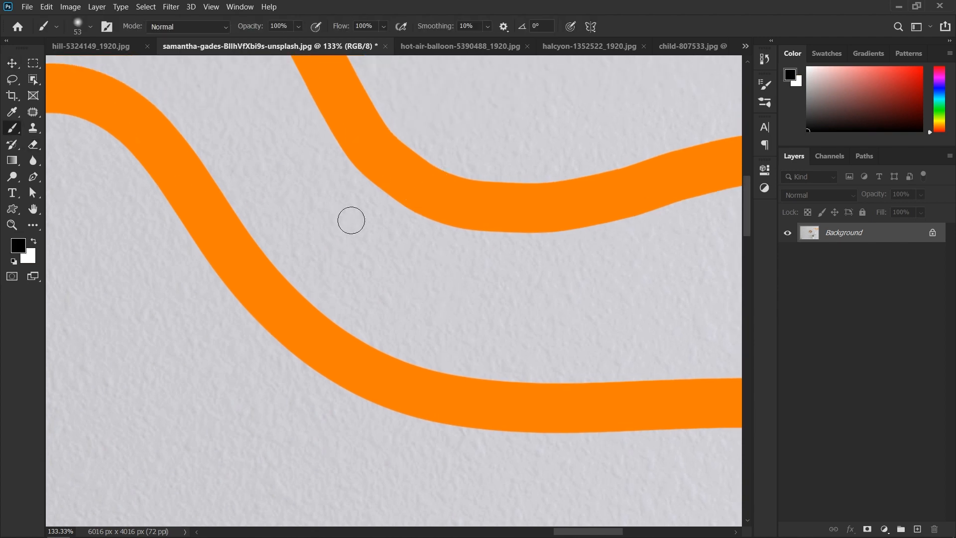
{"action": "left_click_drag", "start_coordinate": [346, 236], "coordinate": [325, 238]}
{"action": "mouse_move", "coordinate": [407, 122]}
{"action": "left_mouse_down"}
{"action": "mouse_move", "coordinate": [362, 162]}
{"action": "mouse_move", "coordinate": [377, 219]}
{"action": "mouse_move", "coordinate": [429, 235]}
{"action": "mouse_move", "coordinate": [462, 197]}
{"action": "mouse_move", "coordinate": [451, 142]}
{"action": "mouse_move", "coordinate": [420, 121]}
{"action": "mouse_move", "coordinate": [400, 133]}
{"action": "mouse_move", "coordinate": [399, 156]}
{"action": "mouse_move", "coordinate": [439, 178]}
{"action": "mouse_move", "coordinate": [430, 147]}
{"action": "mouse_move", "coordinate": [385, 135]}
{"action": "left_mouse_up"}
{"action": "mouse_move", "coordinate": [352, 320]}
{"action": "left_mouse_down"}
{"action": "mouse_move", "coordinate": [372, 370]}
{"action": "mouse_move", "coordinate": [402, 368]}
{"action": "mouse_move", "coordinate": [407, 351]}
{"action": "mouse_move", "coordinate": [343, 320]}
{"action": "left_mouse_up"}
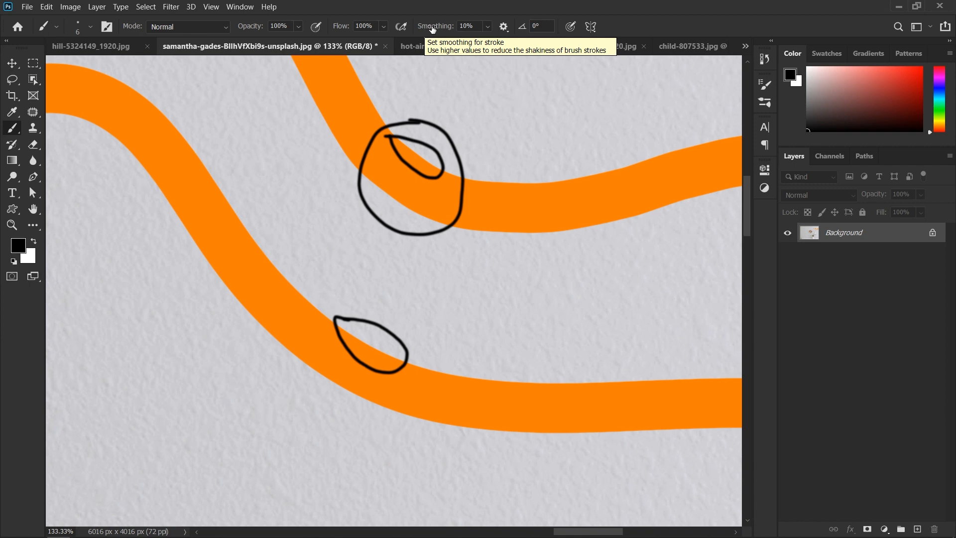
Compare freehand brush curves between the orange strokes at 0% and 39% smoothing, undoing the 0% curve
{"action": "left_click_drag", "start_coordinate": [433, 29], "coordinate": [421, 30]}
{"action": "mouse_move", "coordinate": [302, 202]}
{"action": "left_mouse_down"}
{"action": "mouse_move", "coordinate": [362, 266]}
{"action": "mouse_move", "coordinate": [530, 316]}
{"action": "mouse_move", "coordinate": [661, 328]}
{"action": "left_mouse_up"}
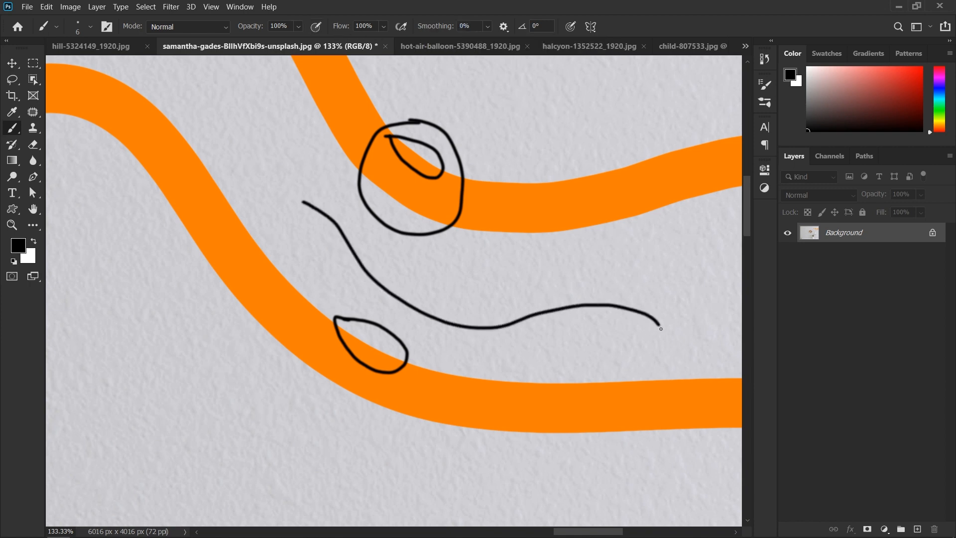
{"action": "key", "text": "ctrl+z"}
{"action": "left_click_drag", "start_coordinate": [426, 27], "coordinate": [463, 27]}
{"action": "mouse_move", "coordinate": [302, 243]}
{"action": "left_mouse_down"}
{"action": "mouse_move", "coordinate": [329, 235]}
{"action": "mouse_move", "coordinate": [471, 312]}
{"action": "mouse_move", "coordinate": [601, 300]}
{"action": "mouse_move", "coordinate": [656, 252]}
{"action": "left_mouse_up"}
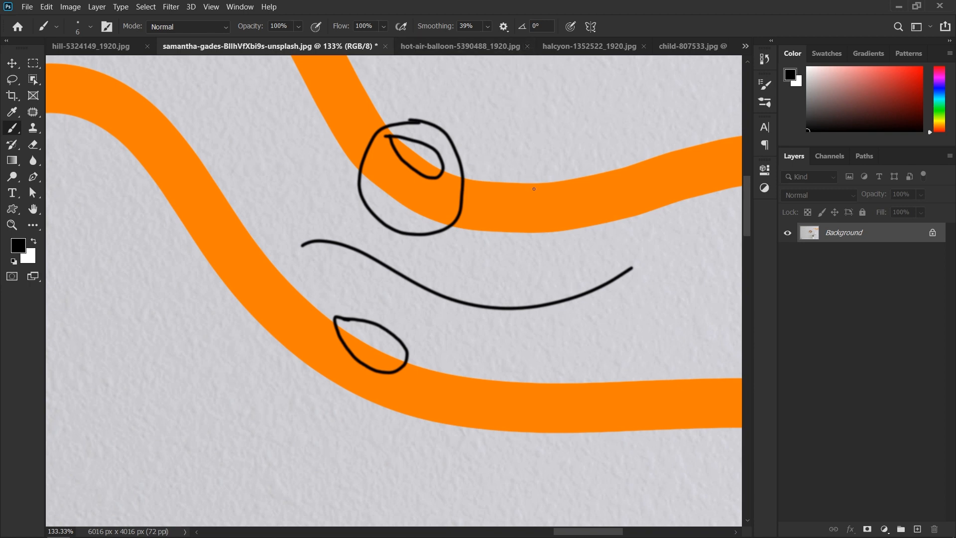
{"action": "right_click", "coordinate": [539, 147]}
{"action": "scroll", "coordinate": [627, 318], "scroll_direction": "down", "scroll_amount": 3}
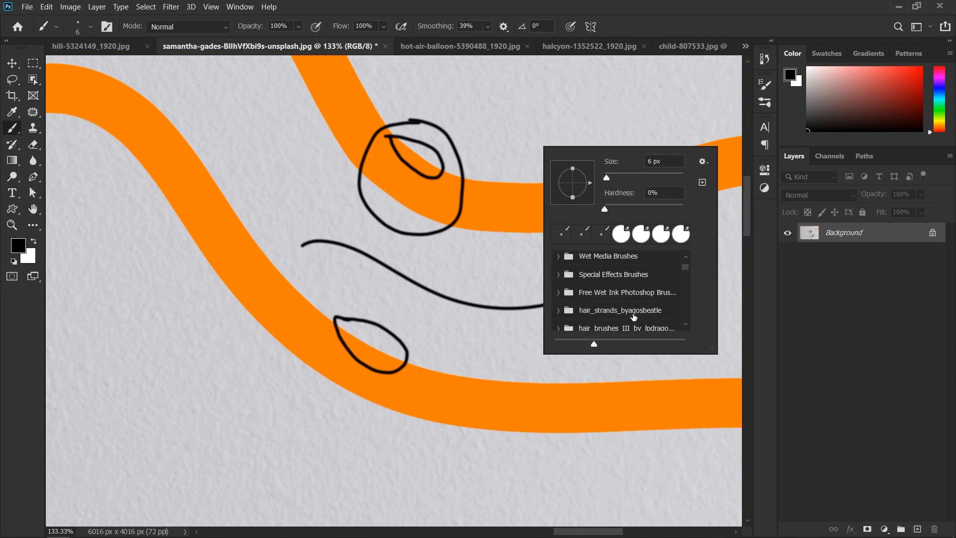
{"action": "left_click", "coordinate": [33, 129]}
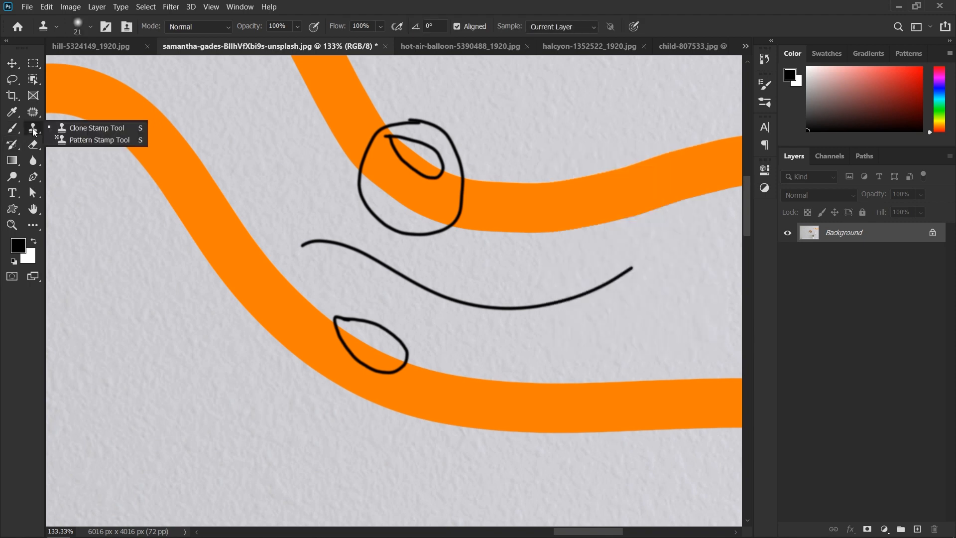
{"action": "left_click", "coordinate": [73, 128]}
Switch to the Eraser and give it the tree-shaped Sampled Brush 5 tip
{"action": "left_click", "coordinate": [33, 145]}
{"action": "left_click", "coordinate": [82, 141]}
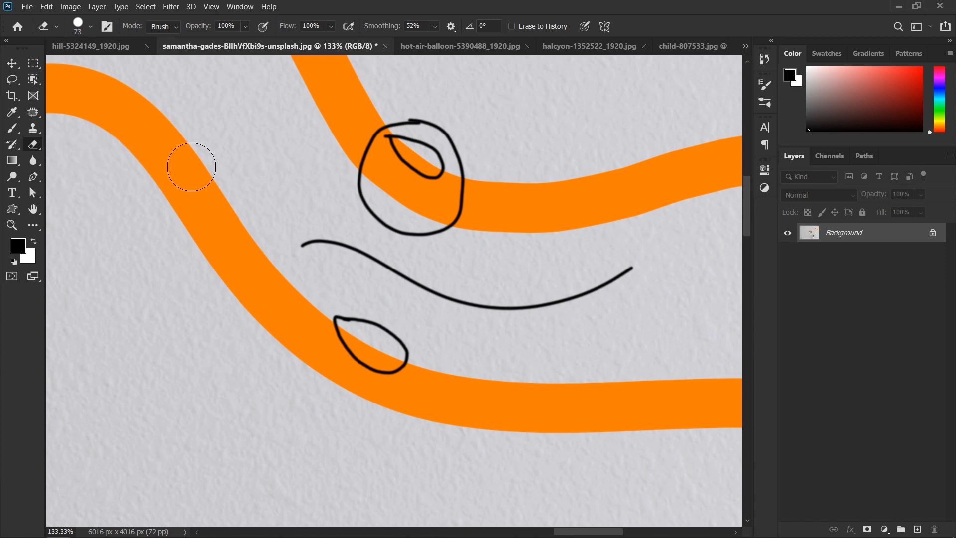
{"action": "right_click", "coordinate": [564, 214]}
{"action": "scroll", "coordinate": [635, 359], "scroll_direction": "down", "scroll_amount": 3}
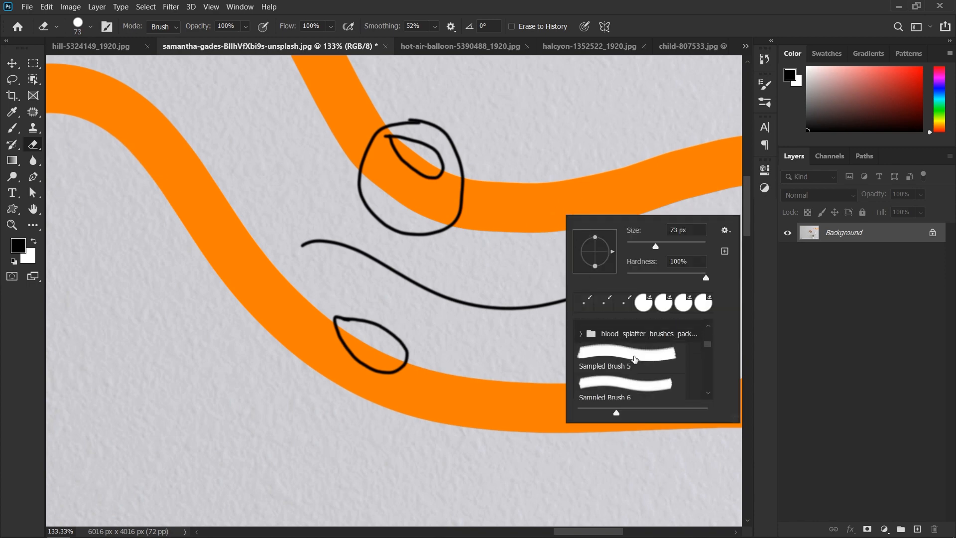
{"action": "left_click", "coordinate": [635, 358]}
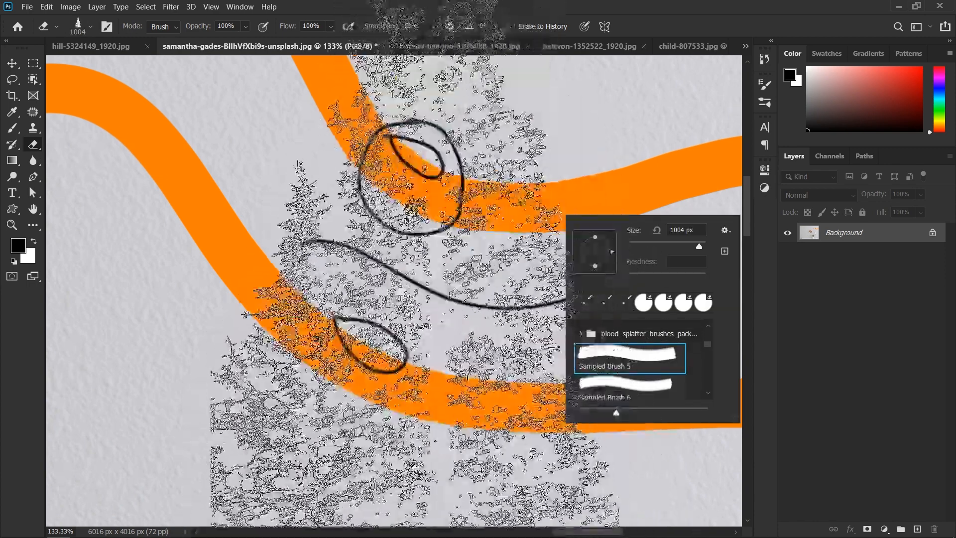
{"action": "left_click", "coordinate": [811, 302]}
Stamp a white tree on the wall beside the clock, and a black one next to it with the colors swapped
{"action": "mouse_move", "coordinate": [486, 220]}
{"action": "left_mouse_down"}
{"action": "mouse_move", "coordinate": [420, 222]}
{"action": "mouse_move", "coordinate": [391, 239]}
{"action": "left_mouse_up"}
{"action": "left_click_drag", "start_coordinate": [381, 248], "coordinate": [596, 129]}
{"action": "left_click_drag", "start_coordinate": [537, 221], "coordinate": [506, 280]}
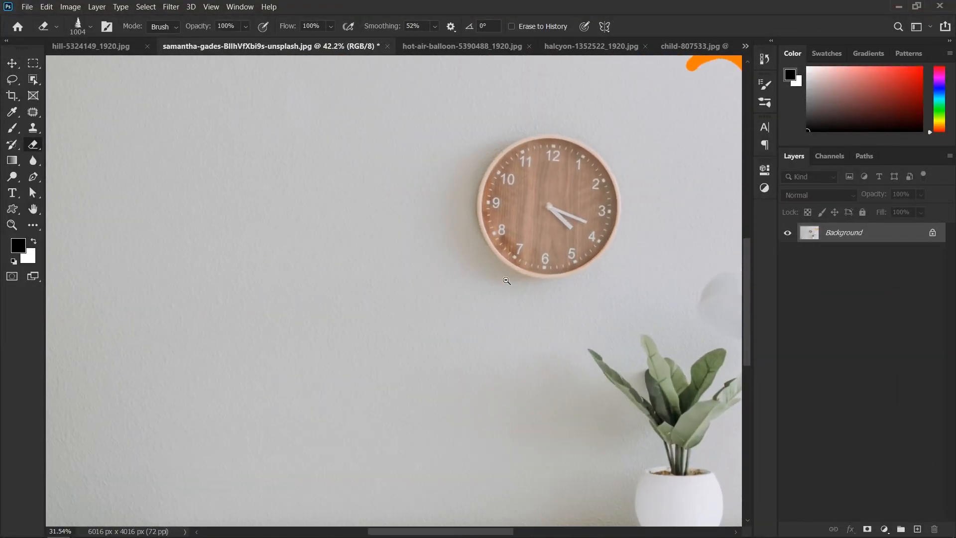
{"action": "left_click", "coordinate": [359, 302]}
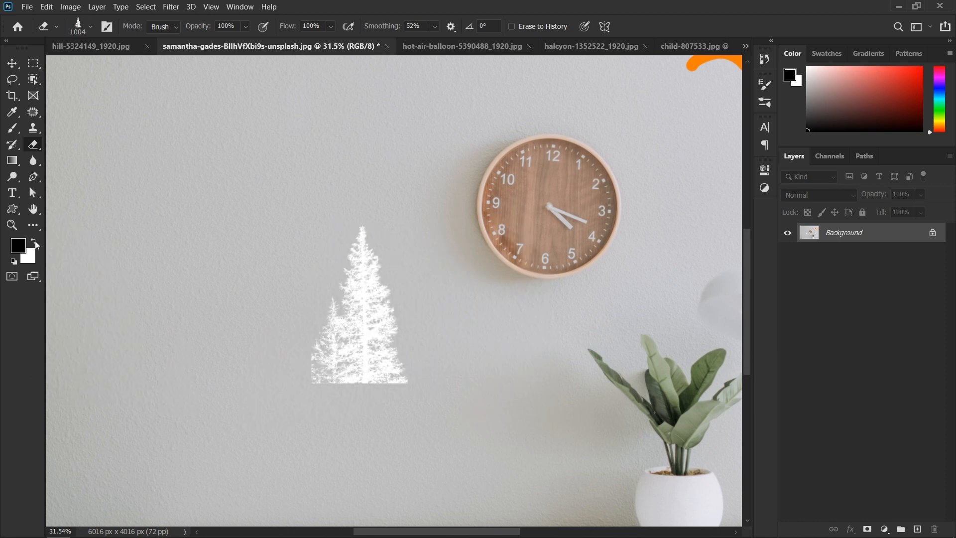
{"action": "left_click", "coordinate": [36, 243]}
{"action": "left_click", "coordinate": [220, 283]}
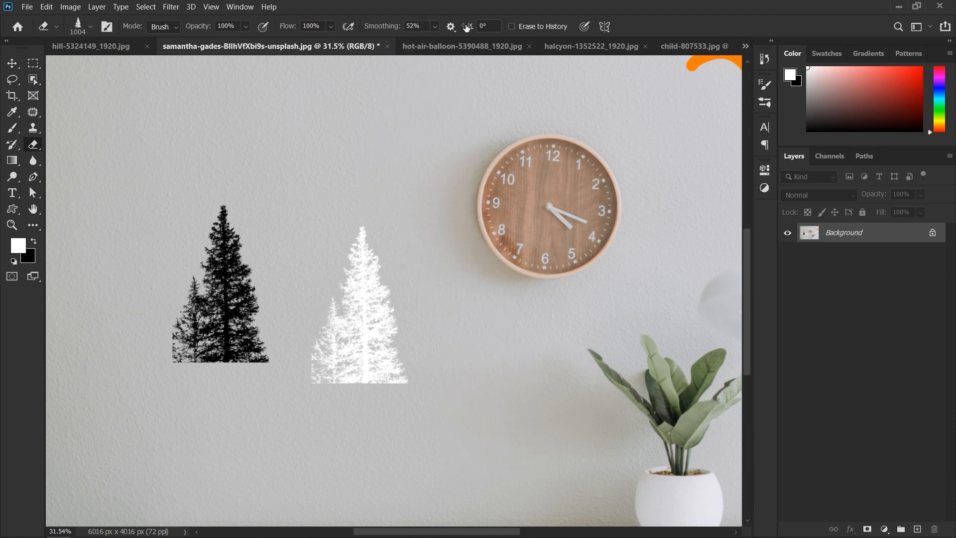
Stamp one tree below the clock at a brush angle of -27° and another above the white tree at -77°
{"action": "left_click_drag", "start_coordinate": [472, 30], "coordinate": [457, 34]}
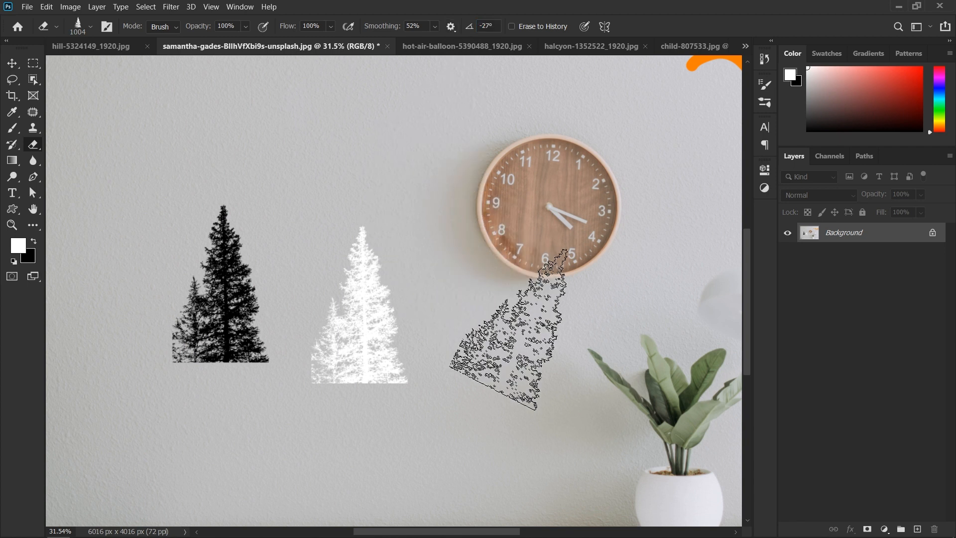
{"action": "left_click", "coordinate": [509, 329]}
{"action": "left_click_drag", "start_coordinate": [469, 27], "coordinate": [440, 32]}
{"action": "left_click", "coordinate": [389, 159]}
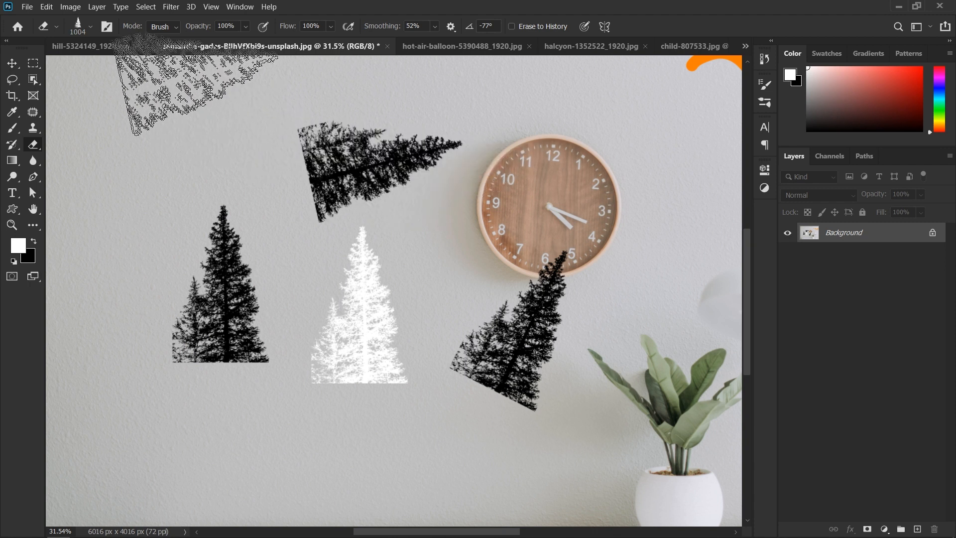
Reset the eraser tip's angle to 0° and its smoothing to 0%
{"action": "right_click", "coordinate": [309, 184]}
{"action": "mouse_move", "coordinate": [300, 182]}
{"action": "left_mouse_down"}
{"action": "mouse_move", "coordinate": [311, 165]}
{"action": "mouse_move", "coordinate": [285, 190]}
{"action": "mouse_move", "coordinate": [313, 165]}
{"action": "left_mouse_up"}
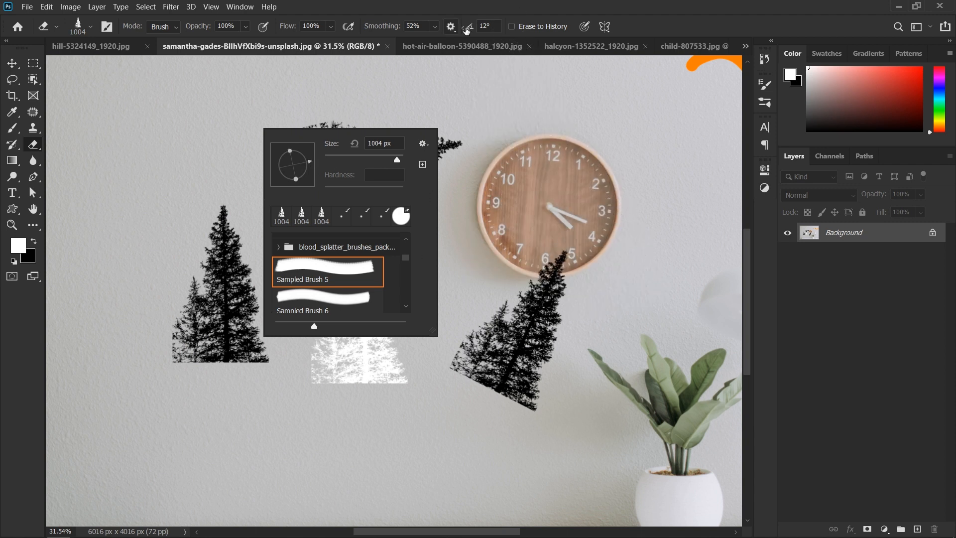
{"action": "left_click", "coordinate": [493, 29]}
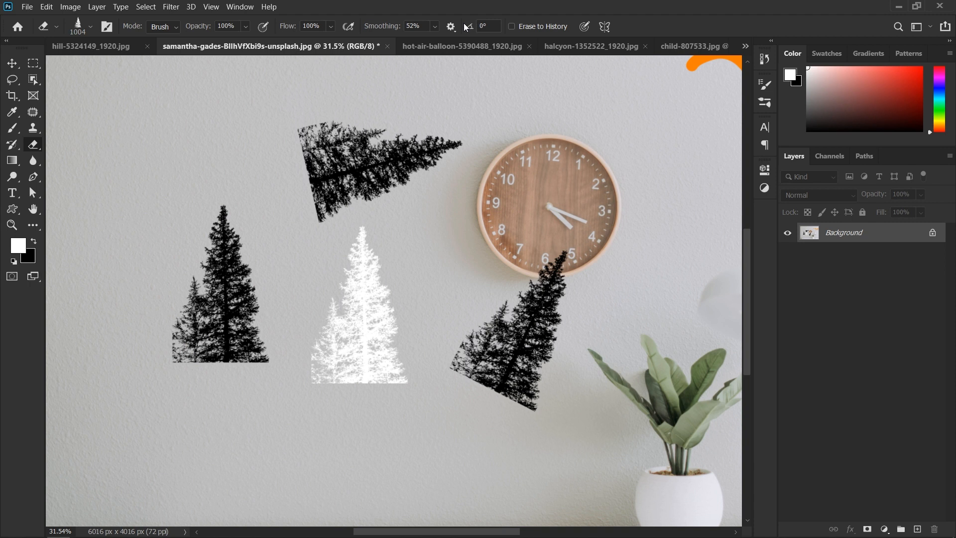
{"action": "left_click_drag", "start_coordinate": [391, 31], "coordinate": [283, 31]}
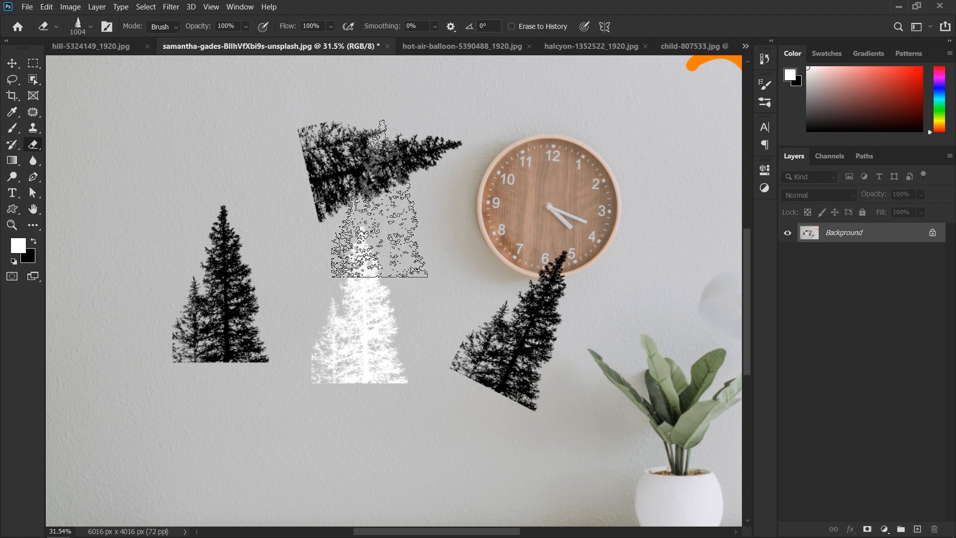
Turn on vertical paint symmetry and erase mirrored tree shapes across the clock
{"action": "left_click", "coordinate": [605, 26]}
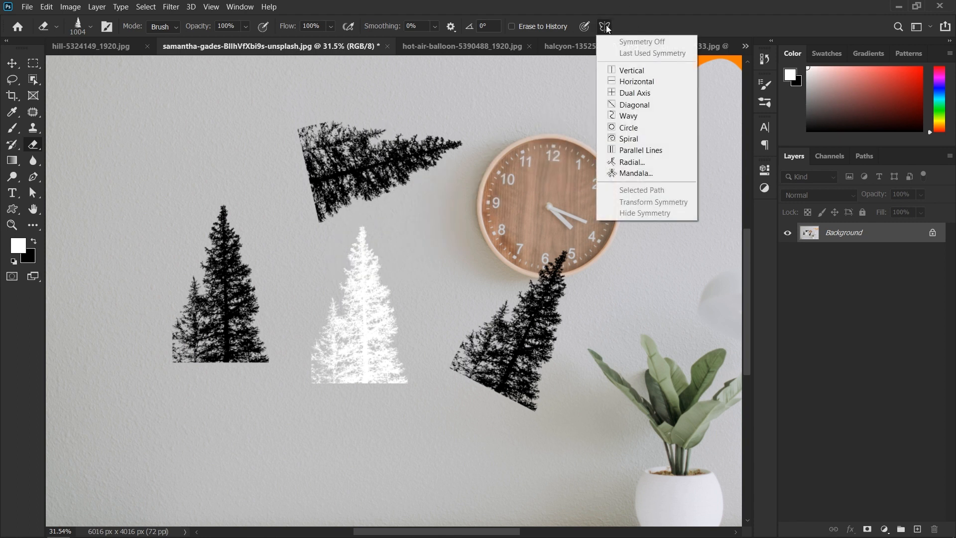
{"action": "left_click", "coordinate": [632, 70]}
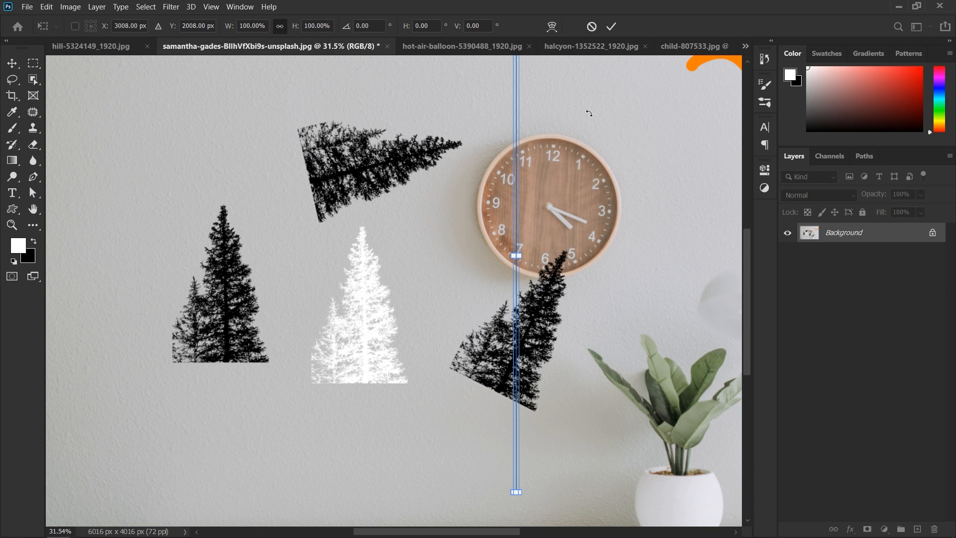
{"action": "key", "text": "Return"}
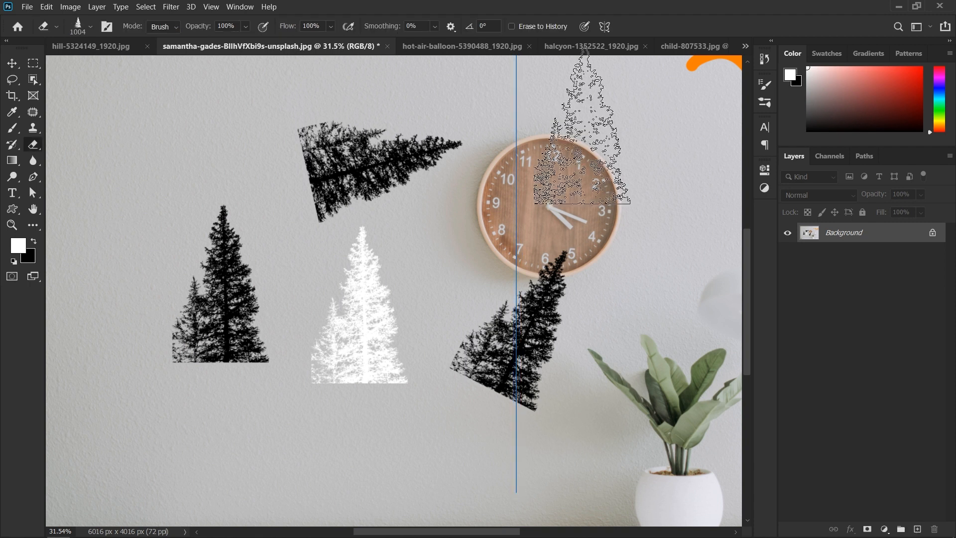
{"action": "left_click", "coordinate": [462, 178]}
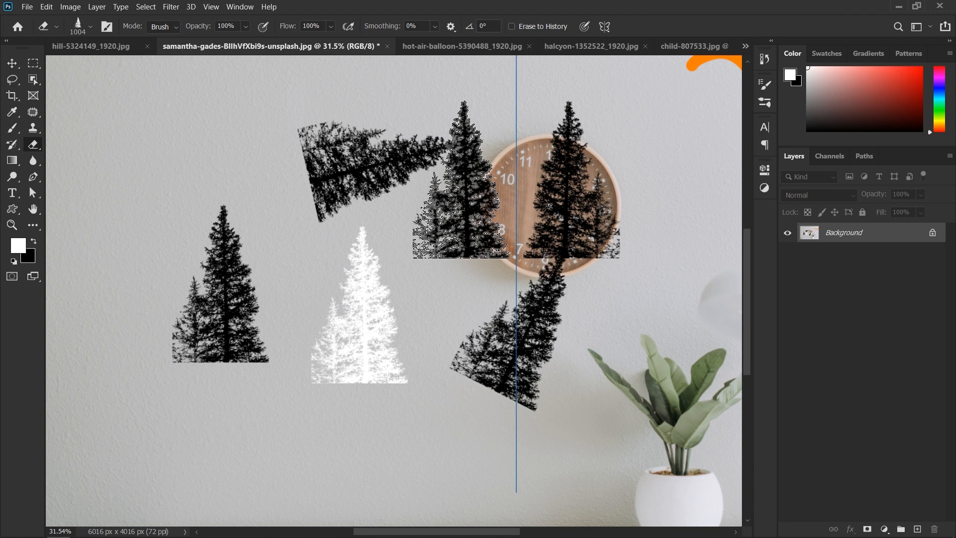
{"action": "mouse_move", "coordinate": [460, 179]}
{"action": "left_mouse_down"}
{"action": "mouse_move", "coordinate": [413, 185]}
{"action": "mouse_move", "coordinate": [377, 215]}
{"action": "mouse_move", "coordinate": [362, 255]}
{"action": "mouse_move", "coordinate": [365, 294]}
{"action": "mouse_move", "coordinate": [417, 336]}
{"action": "mouse_move", "coordinate": [493, 359]}
{"action": "left_mouse_up"}
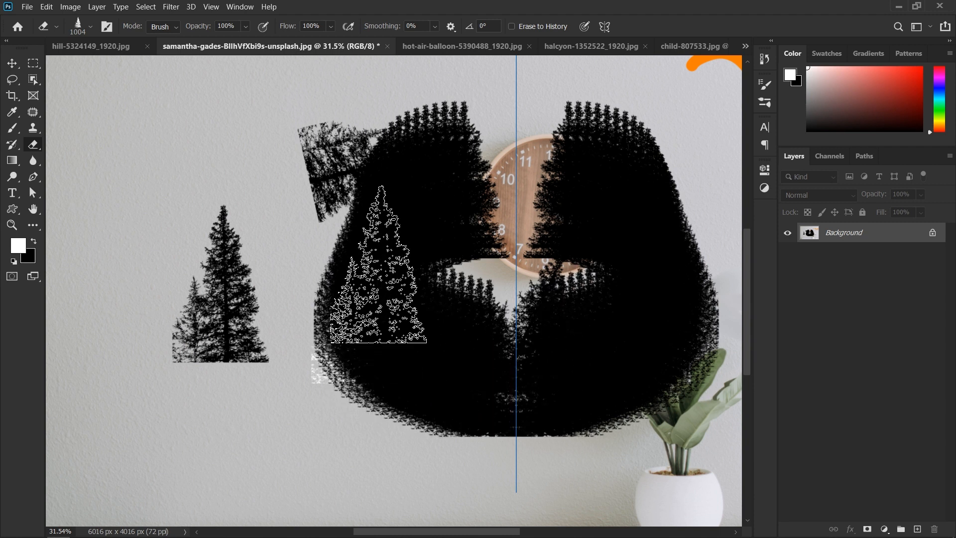
Revert the photo to its saved state and give the Eraser a round 111 px tip
{"action": "key", "text": "F12"}
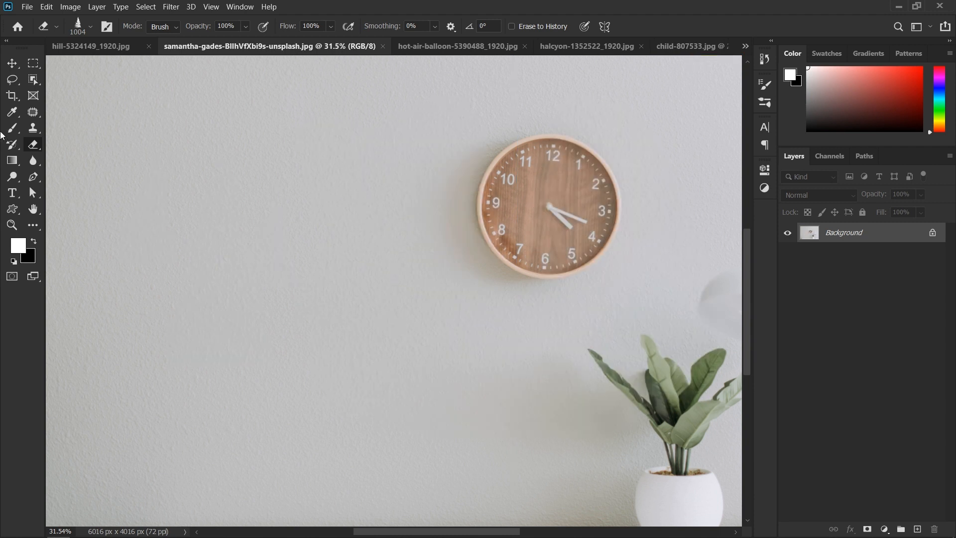
{"action": "right_click", "coordinate": [200, 186]}
{"action": "scroll", "coordinate": [341, 314], "scroll_direction": "up", "scroll_amount": 5}
{"action": "left_click", "coordinate": [216, 304]}
{"action": "left_click", "coordinate": [262, 321]}
{"action": "left_click", "coordinate": [677, 2]}
{"action": "left_click_drag", "start_coordinate": [345, 214], "coordinate": [255, 228]}
Set up a Mandala paint symmetry with 5 segments on the wall beside the clock for the Eraser tool
{"action": "left_click", "coordinate": [606, 27]}
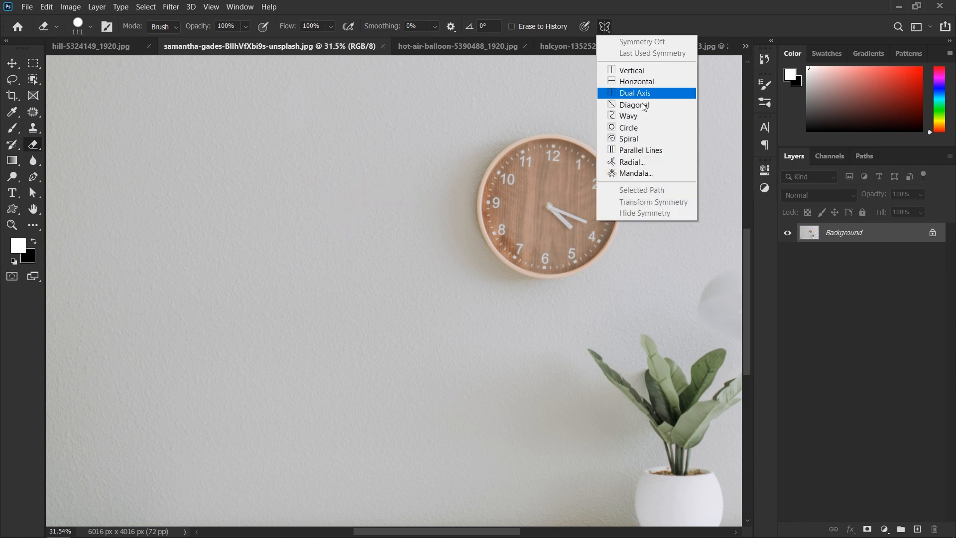
{"action": "left_click", "coordinate": [661, 178]}
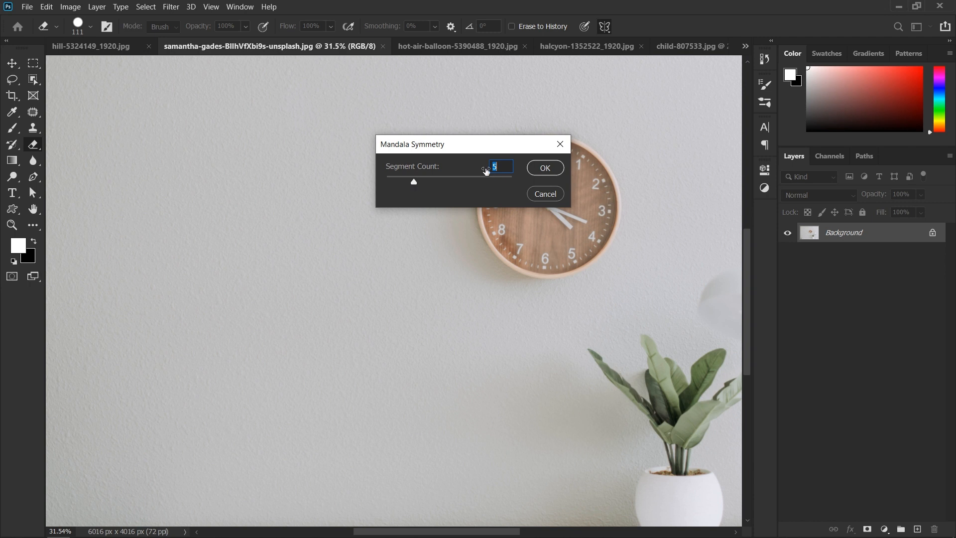
{"action": "left_click", "coordinate": [545, 167]}
{"action": "left_click_drag", "start_coordinate": [518, 254], "coordinate": [291, 303]}
{"action": "scroll", "coordinate": [312, 296], "scroll_direction": "down", "scroll_amount": 3}
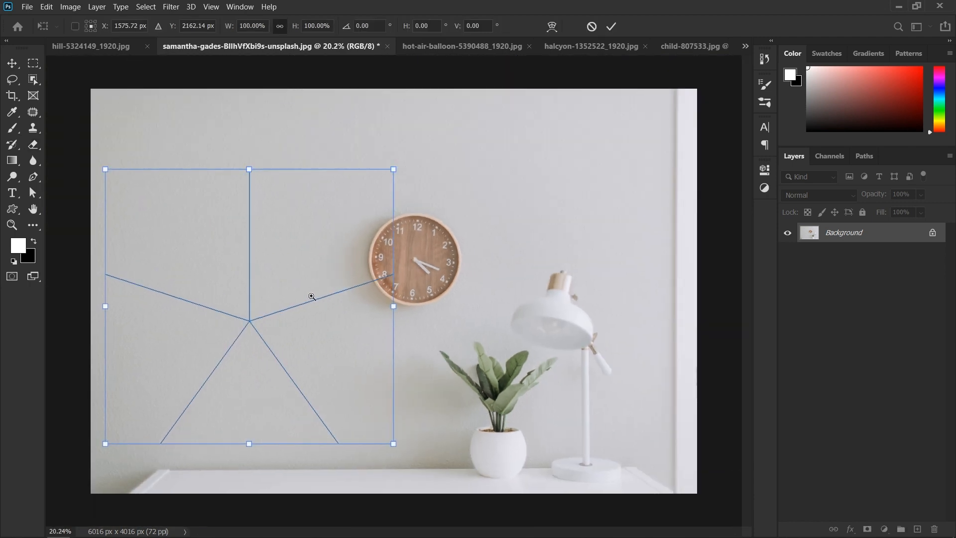
{"action": "key", "text": "Return"}
{"action": "key", "text": "e"}
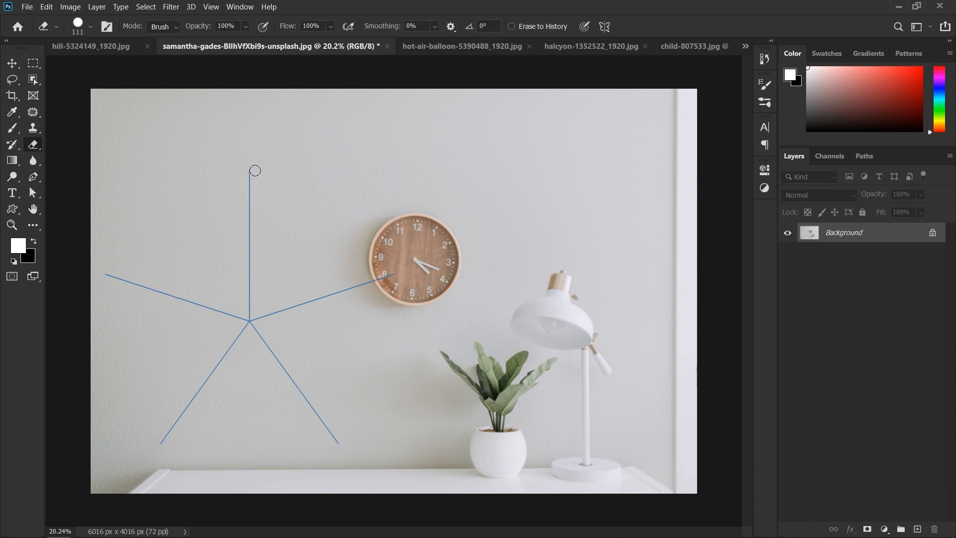
Erase a wavy outline along the upright mandala axis and dots between the axes, and revert the photo to its saved state
{"action": "mouse_move", "coordinate": [247, 171]}
{"action": "left_mouse_down"}
{"action": "mouse_move", "coordinate": [270, 188]}
{"action": "mouse_move", "coordinate": [255, 201]}
{"action": "mouse_move", "coordinate": [274, 218]}
{"action": "mouse_move", "coordinate": [256, 245]}
{"action": "mouse_move", "coordinate": [270, 280]}
{"action": "mouse_move", "coordinate": [257, 310]}
{"action": "left_mouse_up"}
{"action": "left_click", "coordinate": [289, 269]}
{"action": "left_click", "coordinate": [315, 240]}
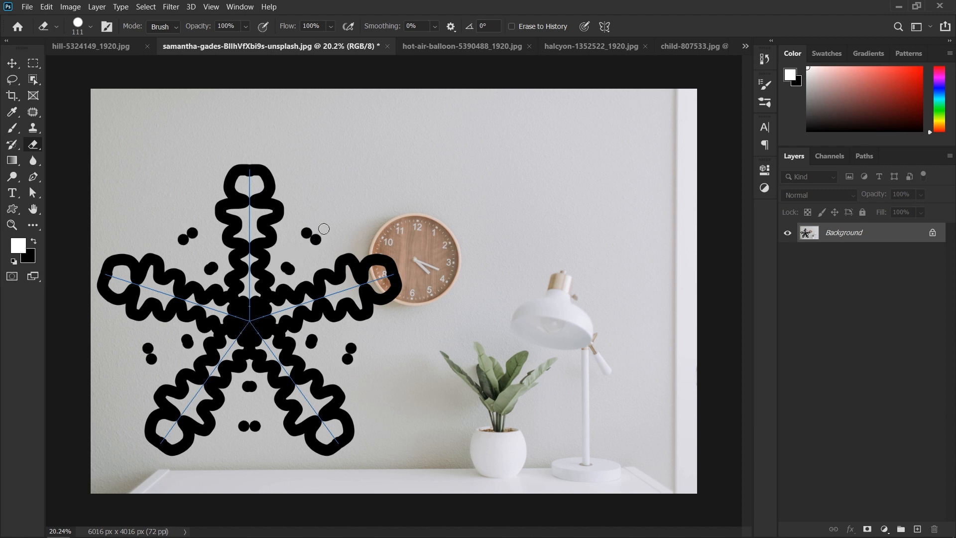
{"action": "left_click", "coordinate": [330, 217]}
{"action": "left_click", "coordinate": [352, 195]}
{"action": "left_click", "coordinate": [372, 179]}
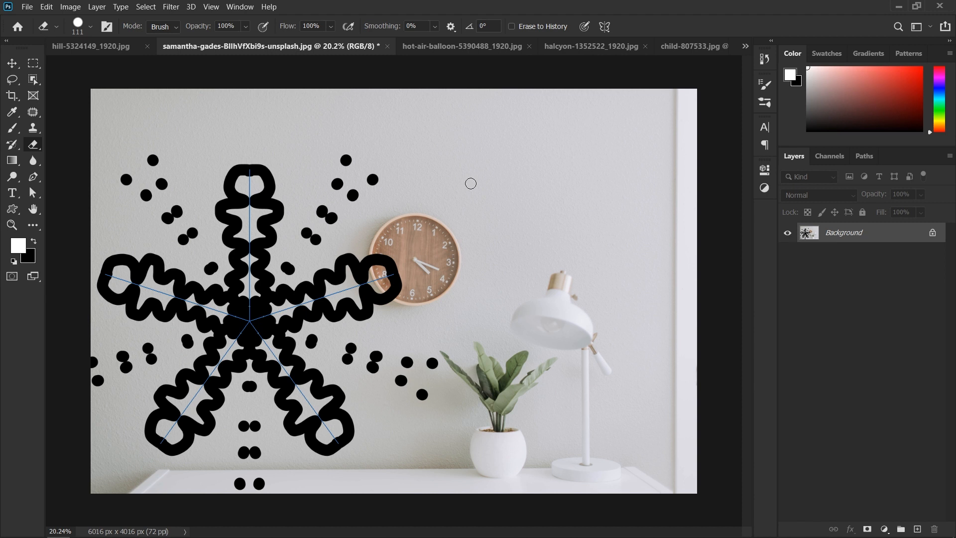
{"action": "key", "text": "F12"}
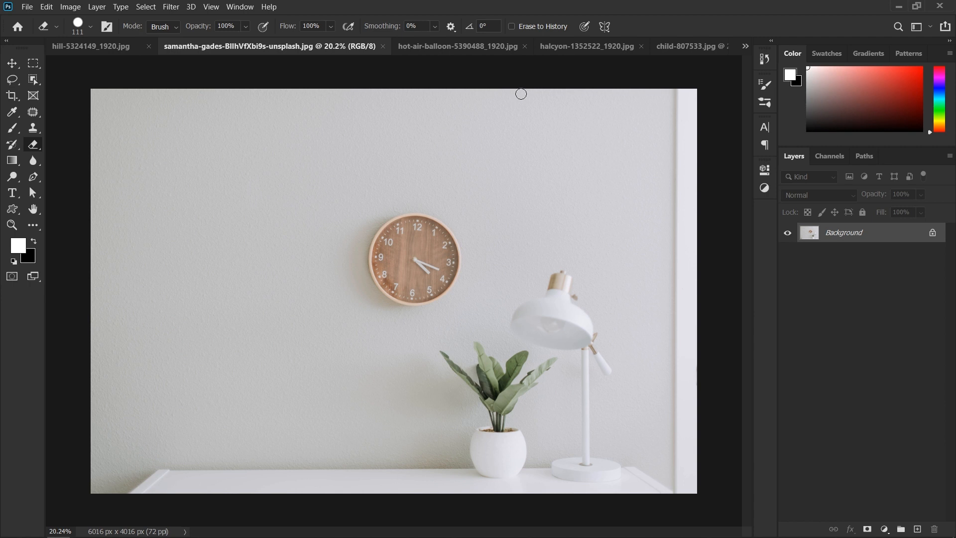
Switch from the Eraser to the Magic Eraser Tool
{"action": "right_click", "coordinate": [32, 148]}
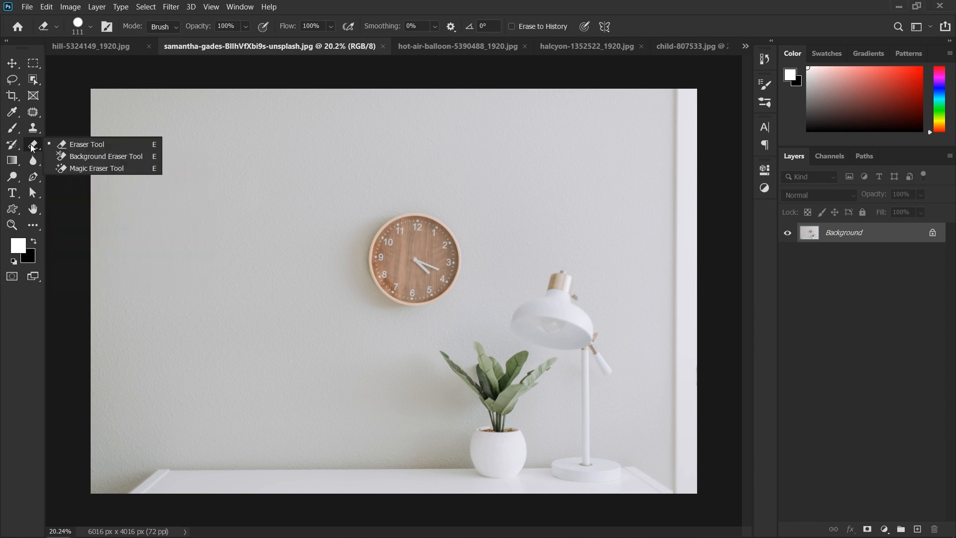
{"action": "left_click", "coordinate": [92, 168]}
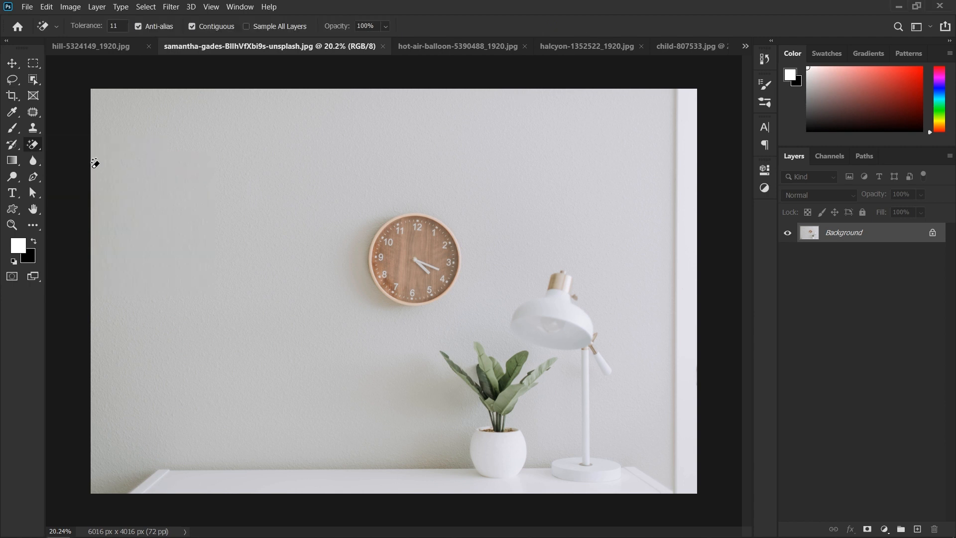
{"action": "right_click", "coordinate": [32, 148]}
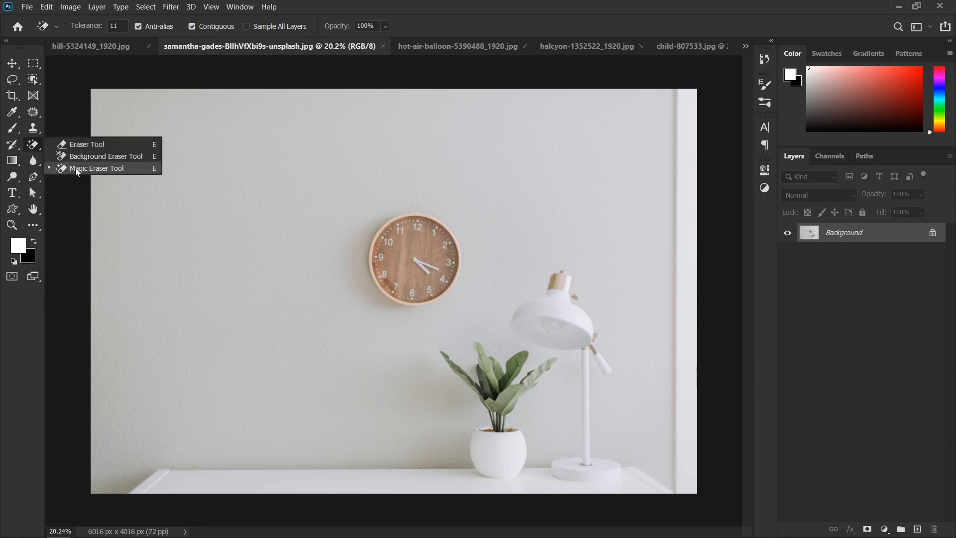
{"action": "left_click", "coordinate": [75, 168]}
Select the blue sky in the hill photo with the Magic Wand Tool at tolerance 32, and deselect it
{"action": "left_click", "coordinate": [34, 83]}
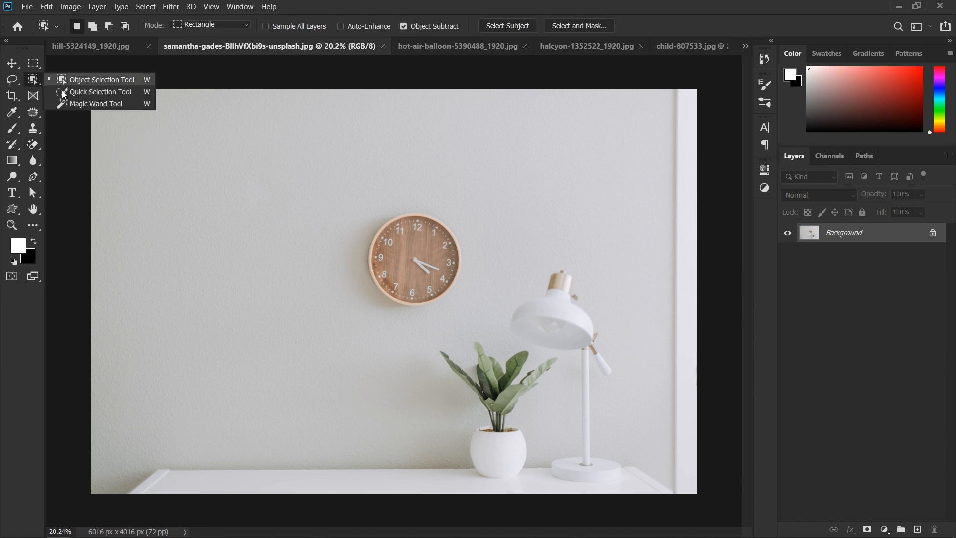
{"action": "left_click", "coordinate": [85, 104]}
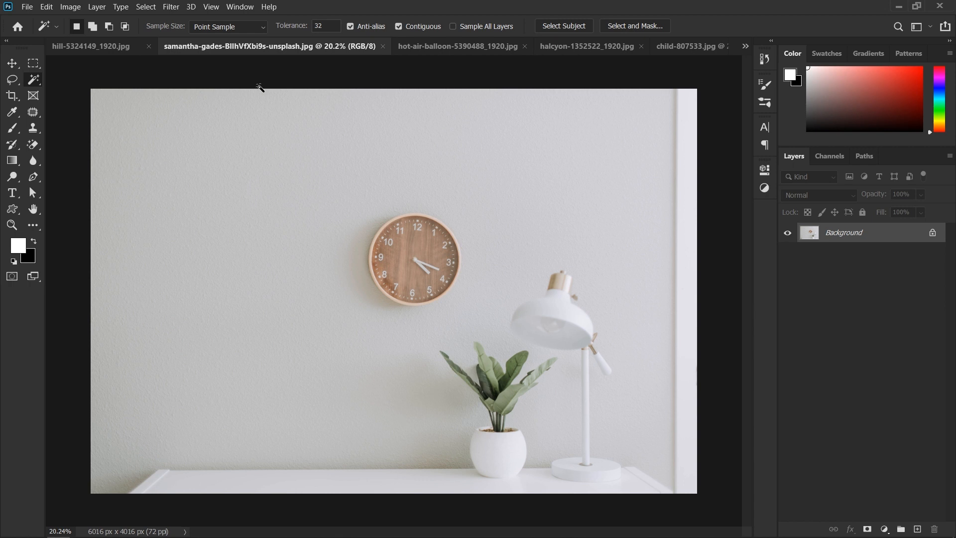
{"action": "left_click", "coordinate": [100, 47]}
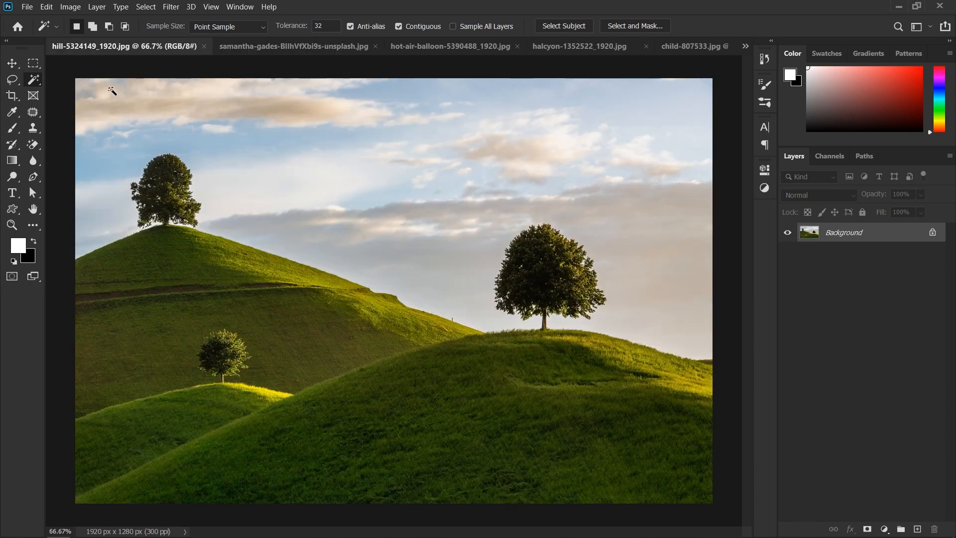
{"action": "left_click", "coordinate": [471, 107]}
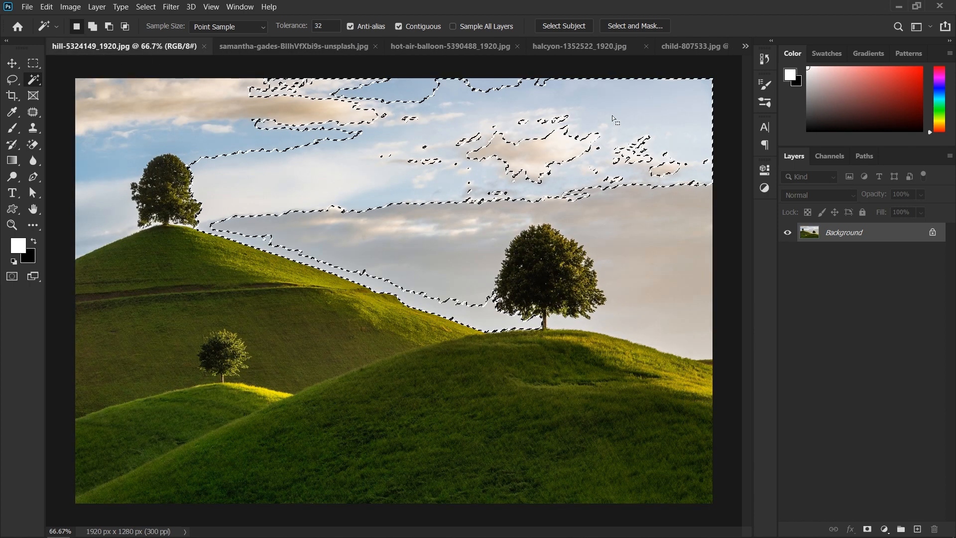
{"action": "key", "text": "ctrl+d"}
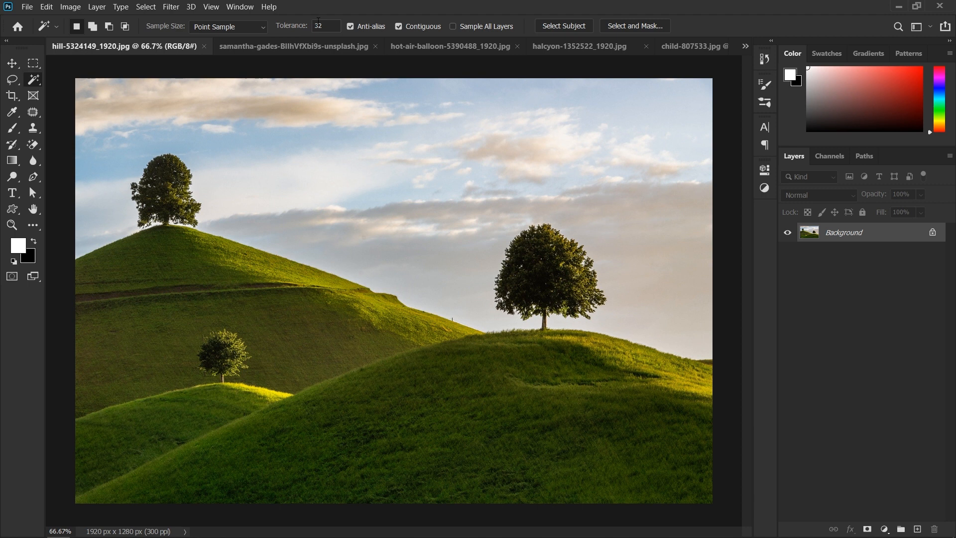
Open the hot-air balloon photo, select its blue sky with the Magic Wand at tolerance 32, and deselect it
{"action": "left_click", "coordinate": [304, 46]}
{"action": "left_click", "coordinate": [428, 48]}
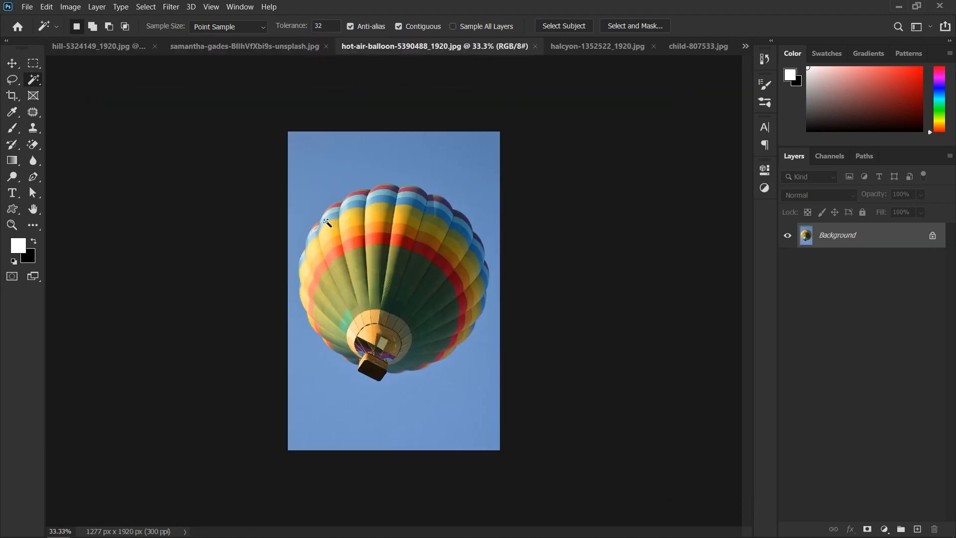
{"action": "left_click_drag", "start_coordinate": [415, 219], "coordinate": [438, 214]}
{"action": "left_click", "coordinate": [500, 93]}
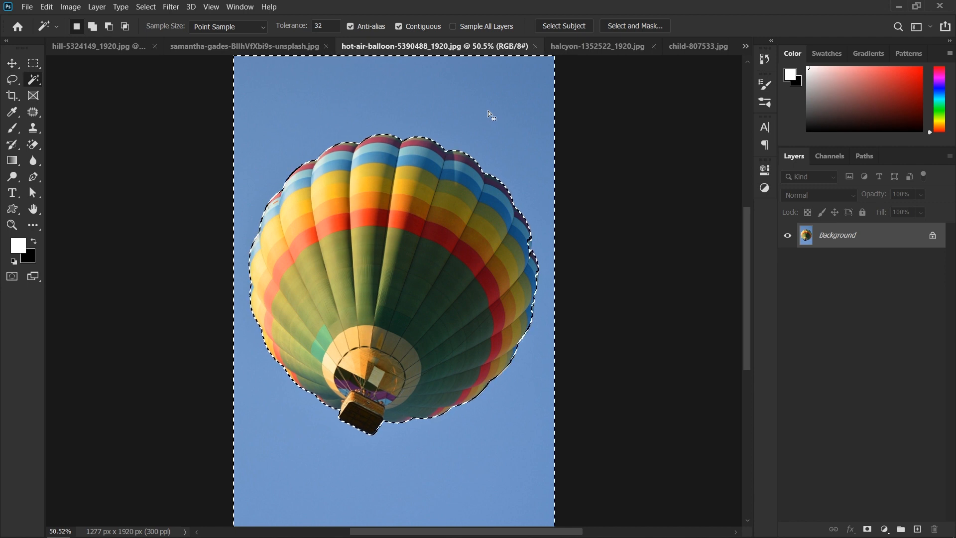
{"action": "key", "text": "ctrl+d"}
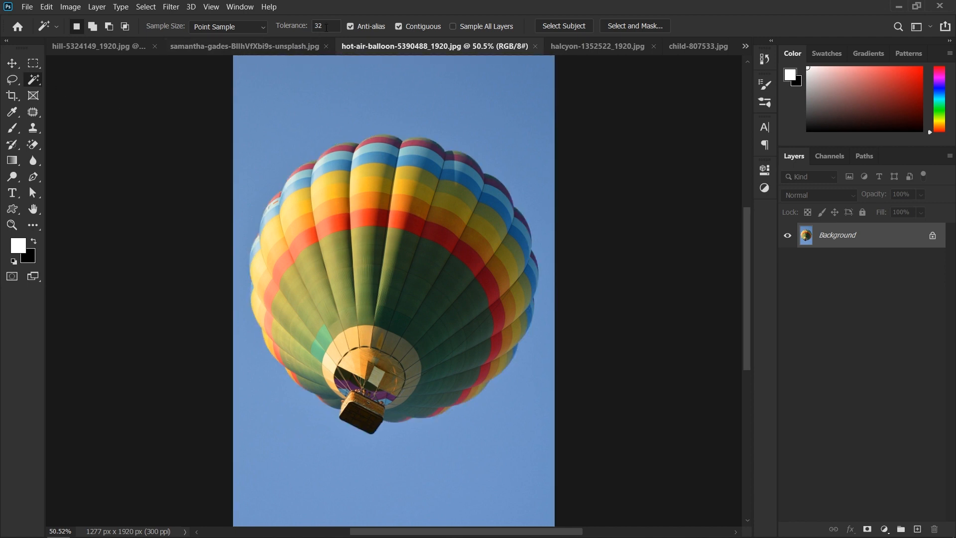
Set the Magic Wand's tolerance to 68, sample the sky above the balloon, and clear the selection
{"action": "left_click_drag", "start_coordinate": [301, 27], "coordinate": [319, 27]}
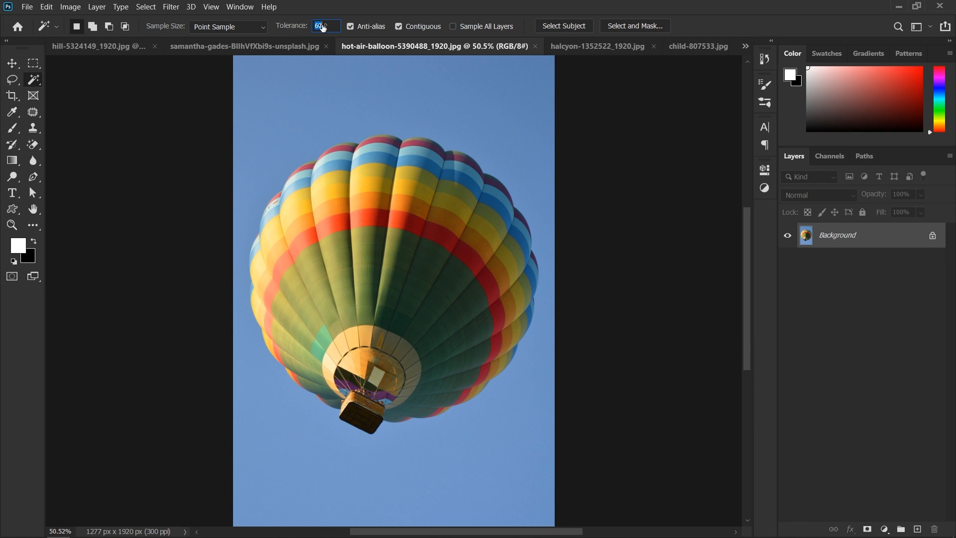
{"action": "left_click", "coordinate": [490, 95]}
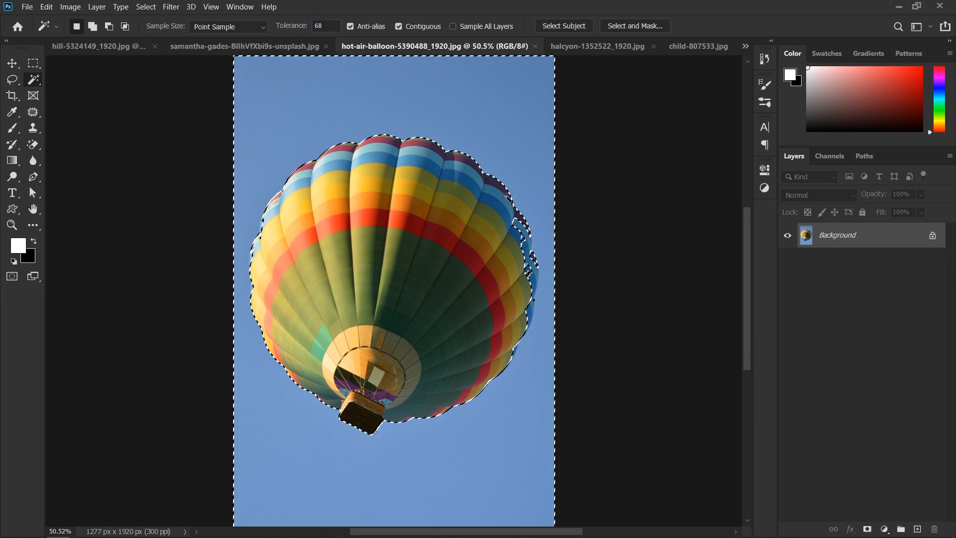
{"action": "key", "text": "ctrl+d"}
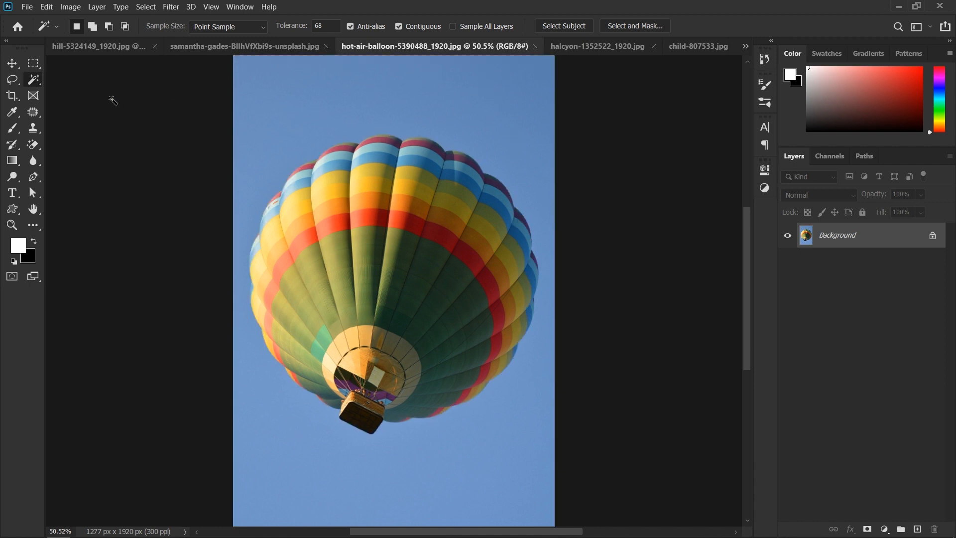
Compare the Magic Eraser's options with the Magic Wand's and set the Magic Eraser's tolerance to 32
{"action": "right_click", "coordinate": [36, 83]}
{"action": "left_click", "coordinate": [35, 84]}
{"action": "left_click", "coordinate": [32, 146]}
{"action": "right_click", "coordinate": [31, 146]}
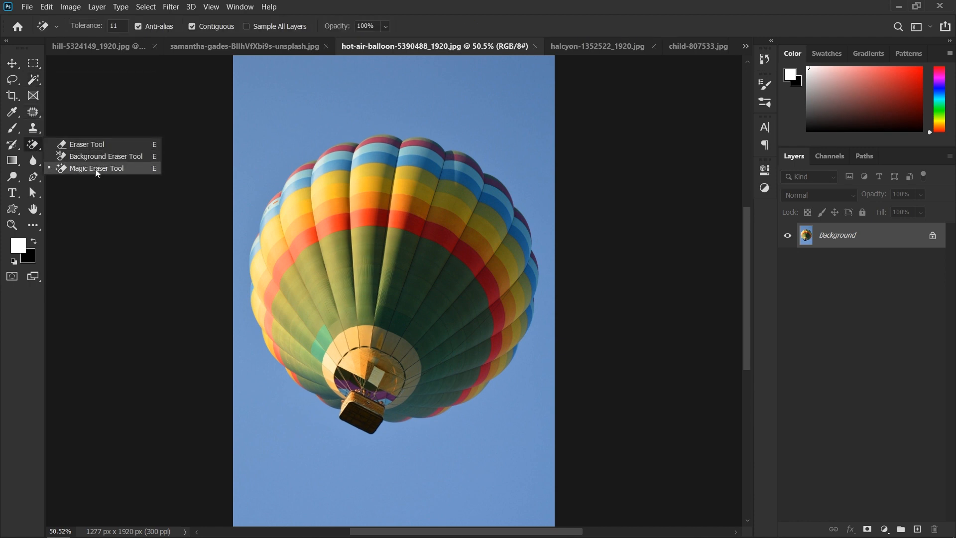
{"action": "left_click", "coordinate": [96, 168]}
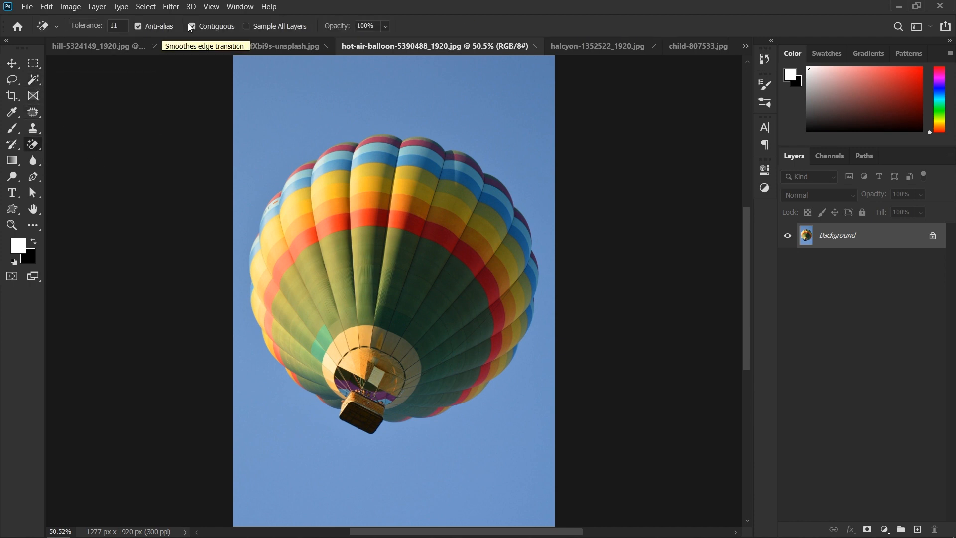
{"action": "left_click", "coordinate": [33, 79]}
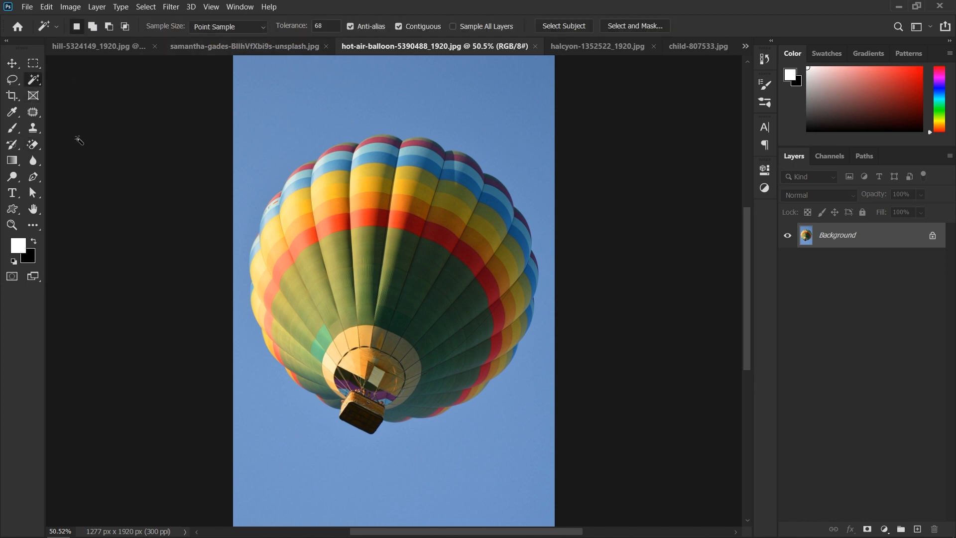
{"action": "left_click", "coordinate": [33, 146]}
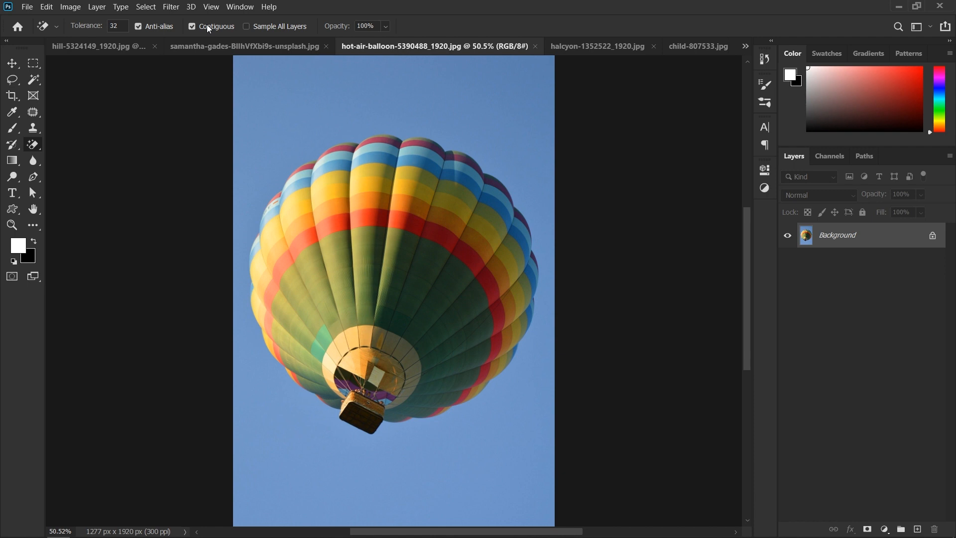
Erase the blue sky around the balloon with the Magic Eraser, inspect the balloon's upper edges, and undo the erasing
{"action": "left_click", "coordinate": [290, 96]}
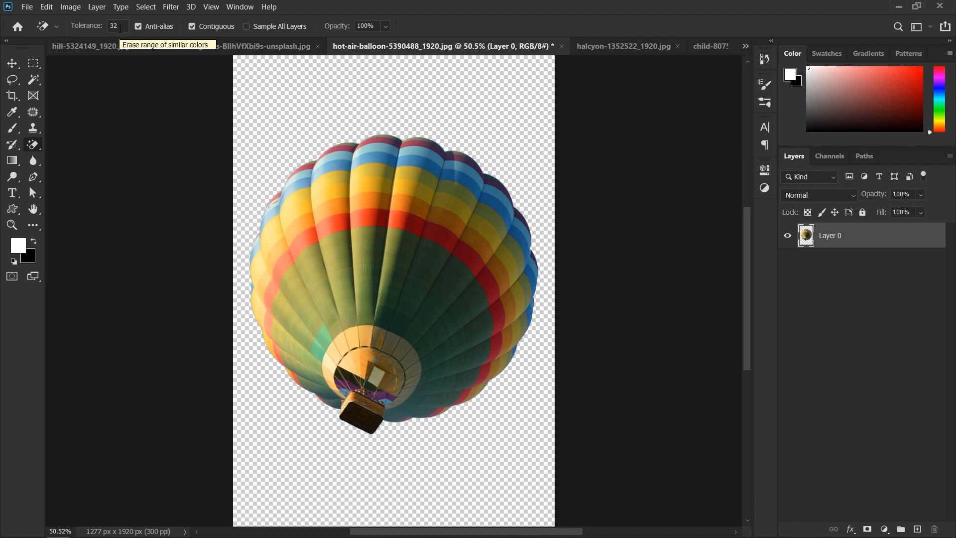
{"action": "left_click_drag", "start_coordinate": [350, 130], "coordinate": [426, 147]}
{"action": "left_click_drag", "start_coordinate": [593, 171], "coordinate": [300, 200]}
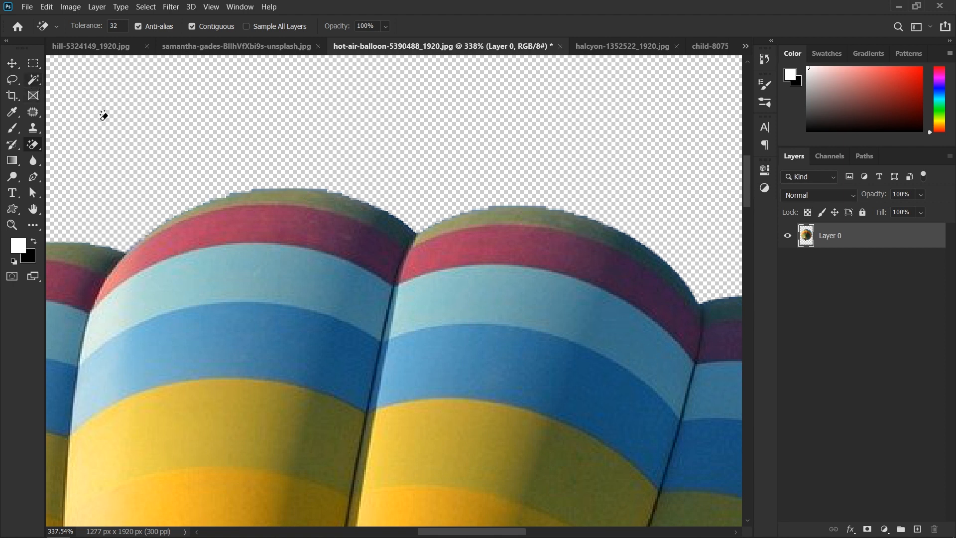
{"action": "left_click_drag", "start_coordinate": [610, 224], "coordinate": [173, 119]}
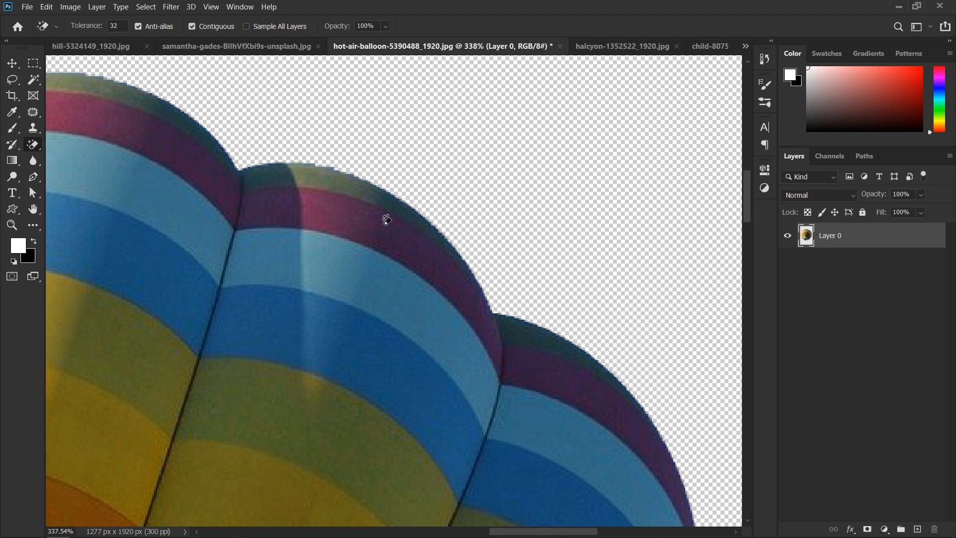
{"action": "mouse_move", "coordinate": [319, 170]}
{"action": "left_mouse_down"}
{"action": "mouse_move", "coordinate": [353, 174]}
{"action": "mouse_move", "coordinate": [307, 178]}
{"action": "left_mouse_up"}
{"action": "key", "text": "ctrl+z"}
{"action": "left_click_drag", "start_coordinate": [518, 218], "coordinate": [454, 219]}
Unlock the balloon's background layer and place a #00ffba Solid Color fill layer beneath it
{"action": "left_click", "coordinate": [933, 237]}
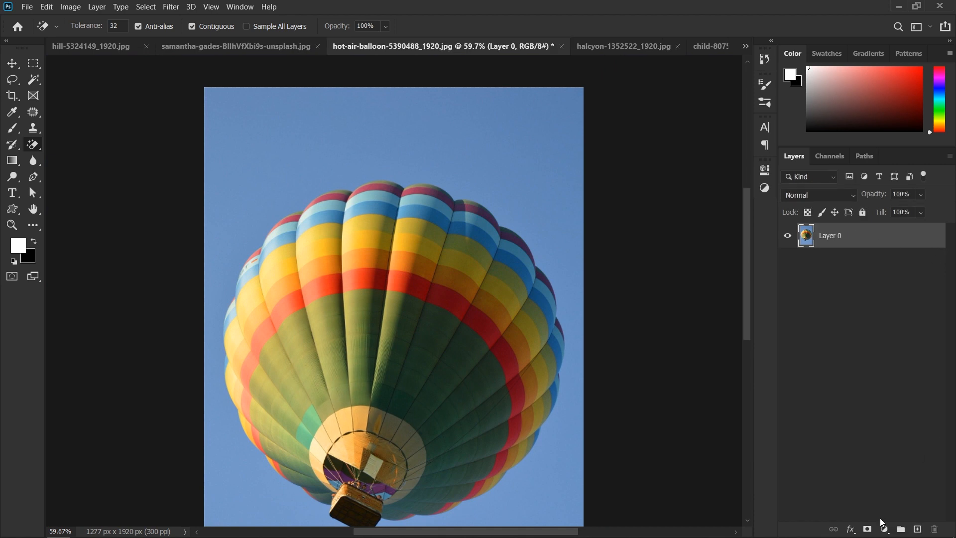
{"action": "left_click", "coordinate": [884, 528]}
{"action": "left_click", "coordinate": [875, 311]}
{"action": "left_click", "coordinate": [606, 196]}
{"action": "left_click", "coordinate": [656, 152]}
{"action": "left_click", "coordinate": [670, 263]}
{"action": "left_click_drag", "start_coordinate": [669, 265], "coordinate": [667, 237]}
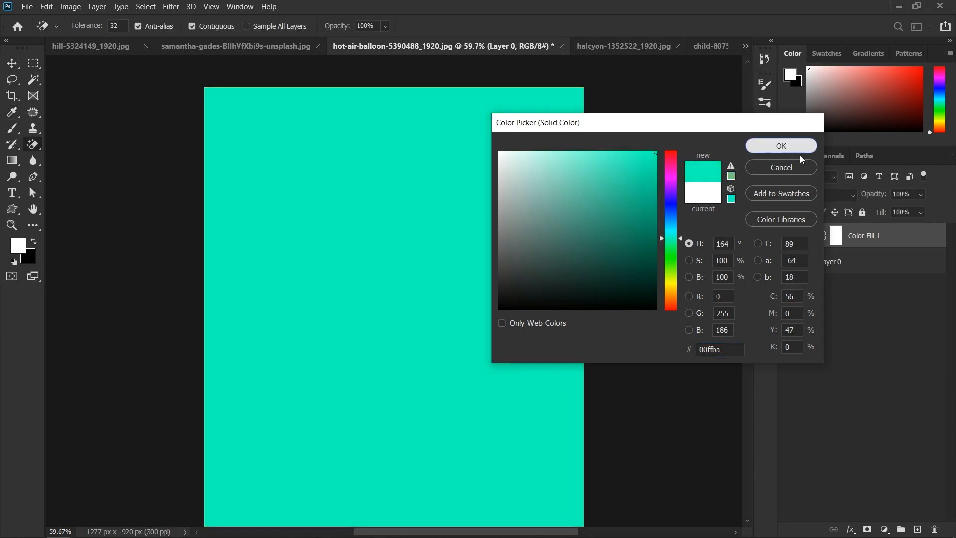
{"action": "left_click", "coordinate": [795, 147]}
{"action": "left_click_drag", "start_coordinate": [866, 261], "coordinate": [866, 235]}
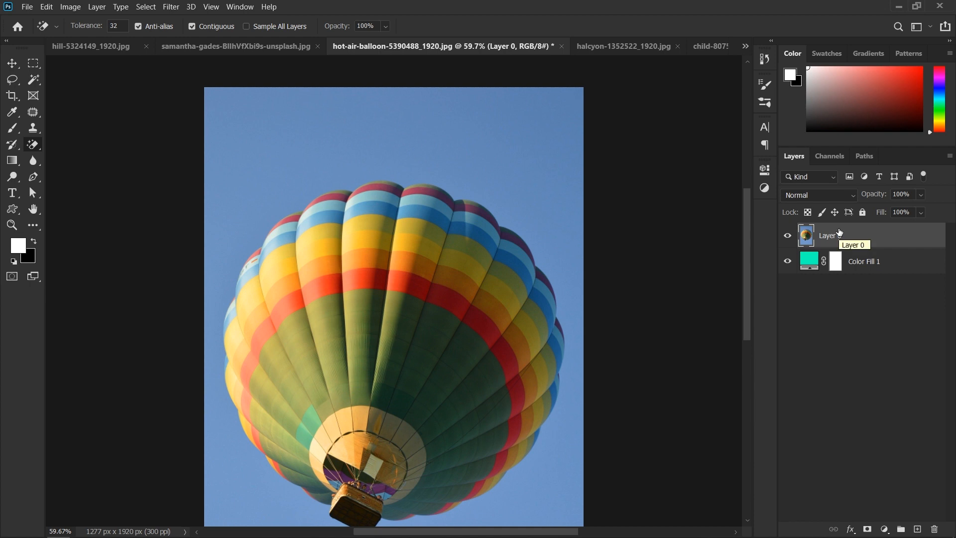
Try erasing the sky on the balloon layer with the Magic Eraser at tolerance 32, and inspect the balloon's edges against the fill
{"action": "left_click", "coordinate": [521, 154]}
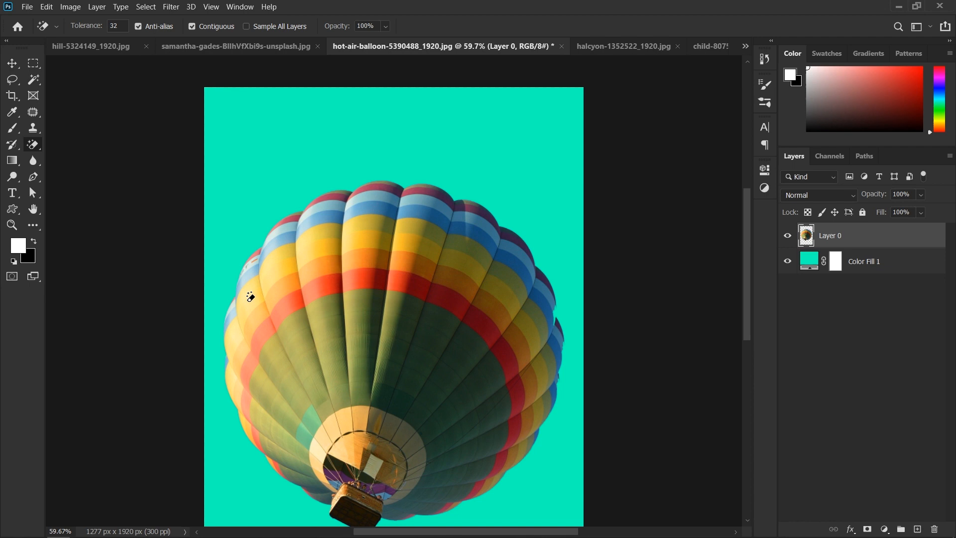
{"action": "left_click_drag", "start_coordinate": [245, 272], "coordinate": [282, 281]}
{"action": "left_click_drag", "start_coordinate": [571, 325], "coordinate": [167, 305]}
{"action": "mouse_move", "coordinate": [536, 353]}
{"action": "left_mouse_down"}
{"action": "mouse_move", "coordinate": [449, 184]}
{"action": "mouse_move", "coordinate": [519, 249]}
{"action": "mouse_move", "coordinate": [537, 205]}
{"action": "mouse_move", "coordinate": [584, 399]}
{"action": "left_mouse_up"}
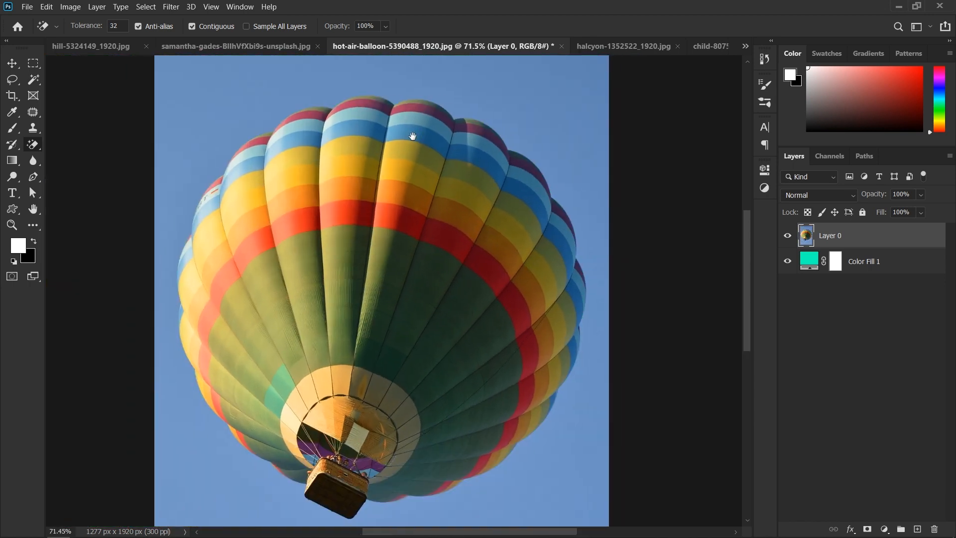
{"action": "left_click_drag", "start_coordinate": [412, 133], "coordinate": [369, 136]}
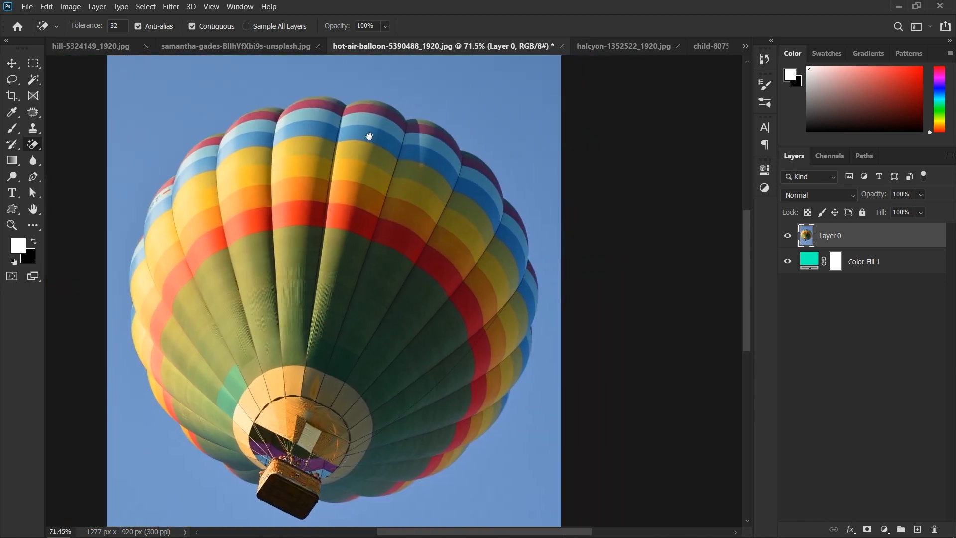
Turn off Contiguous for the Magic Eraser, try erasing the sky on the balloon layer at tolerance 32, and undo it
{"action": "left_click", "coordinate": [204, 28]}
{"action": "left_click", "coordinate": [32, 81]}
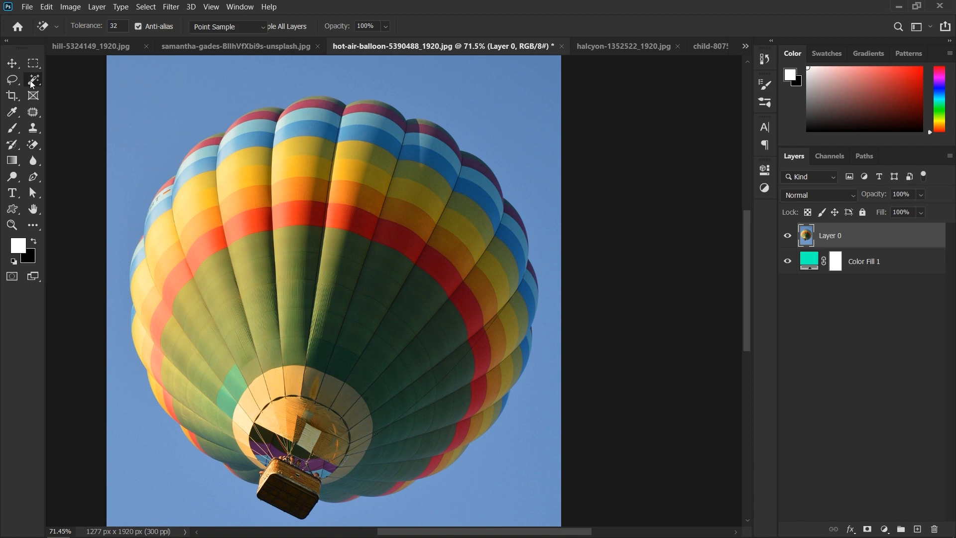
{"action": "left_click", "coordinate": [34, 147]}
{"action": "left_click", "coordinate": [85, 168]}
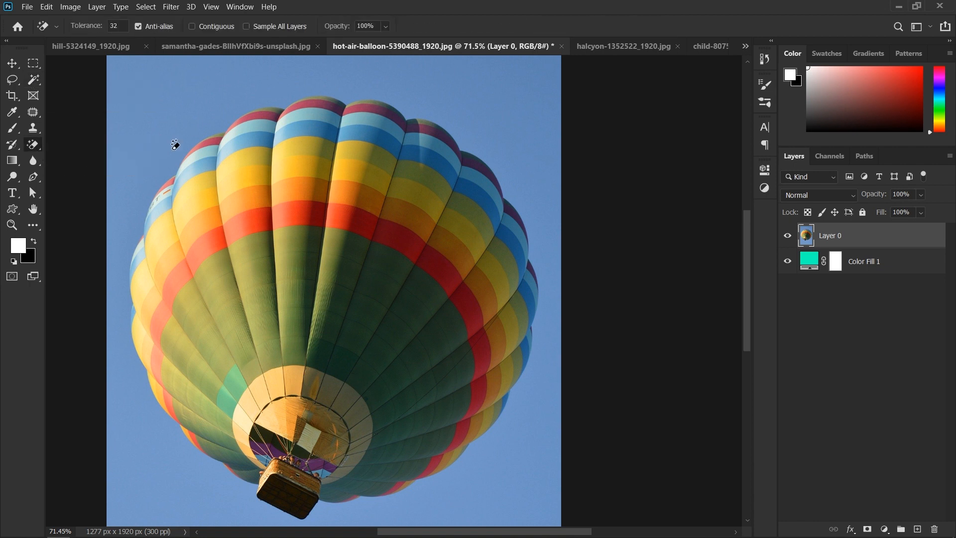
{"action": "left_click", "coordinate": [524, 100]}
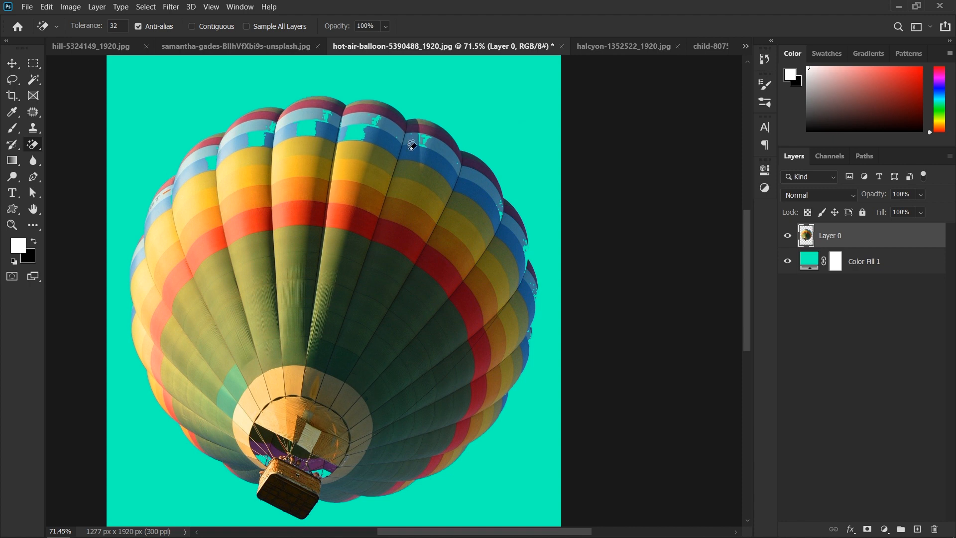
{"action": "key", "text": "ctrl+z"}
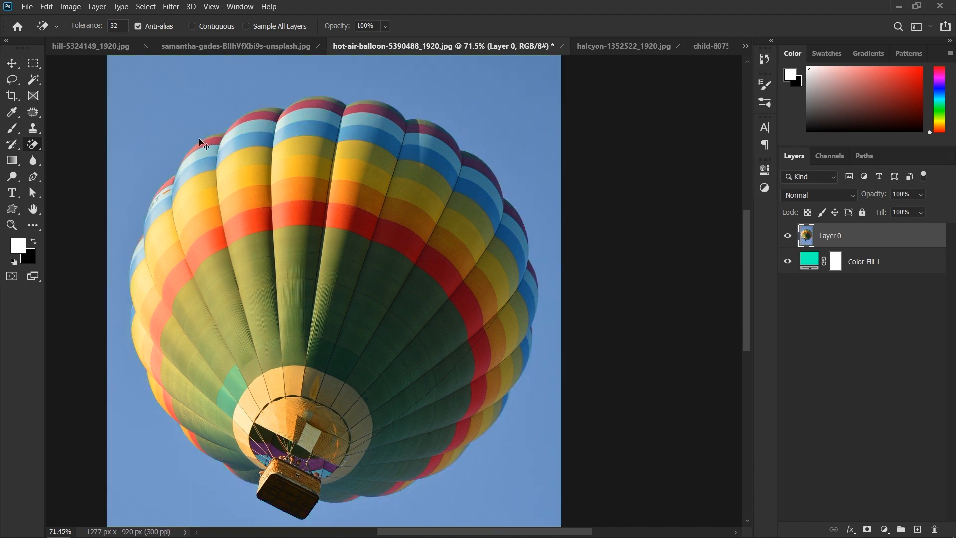
Select the sky with the Magic Wand at tolerance 68 with Contiguous turned off
{"action": "left_click", "coordinate": [34, 83]}
{"action": "left_click", "coordinate": [86, 105]}
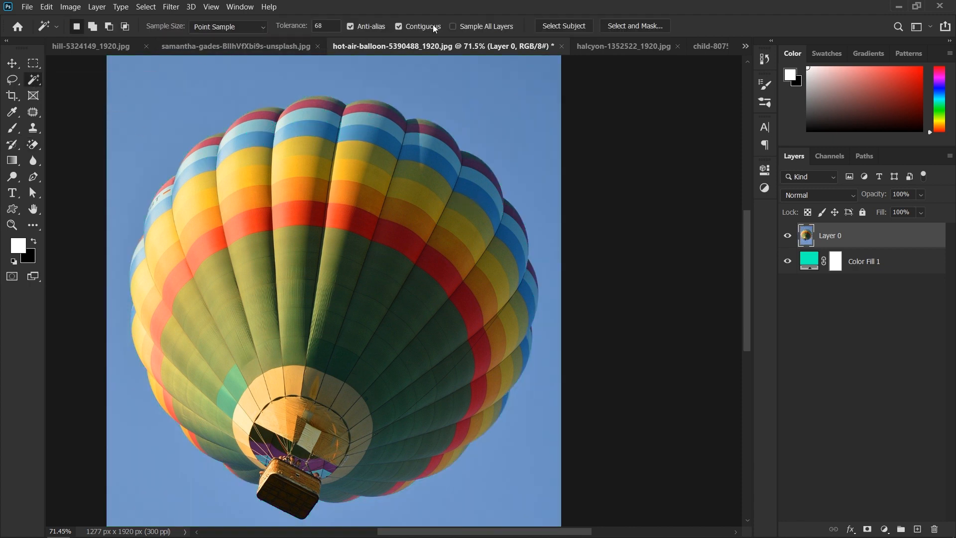
{"action": "left_click", "coordinate": [480, 87]}
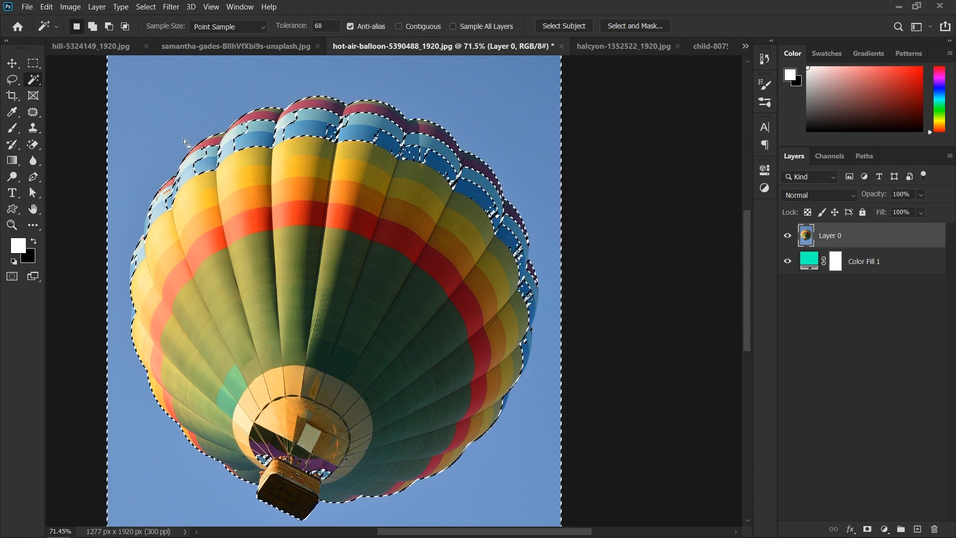
Set the Magic Wand's tolerance to 32, select the sky again for comparison, and clear the selection
{"action": "left_click_drag", "start_coordinate": [329, 26], "coordinate": [312, 26]}
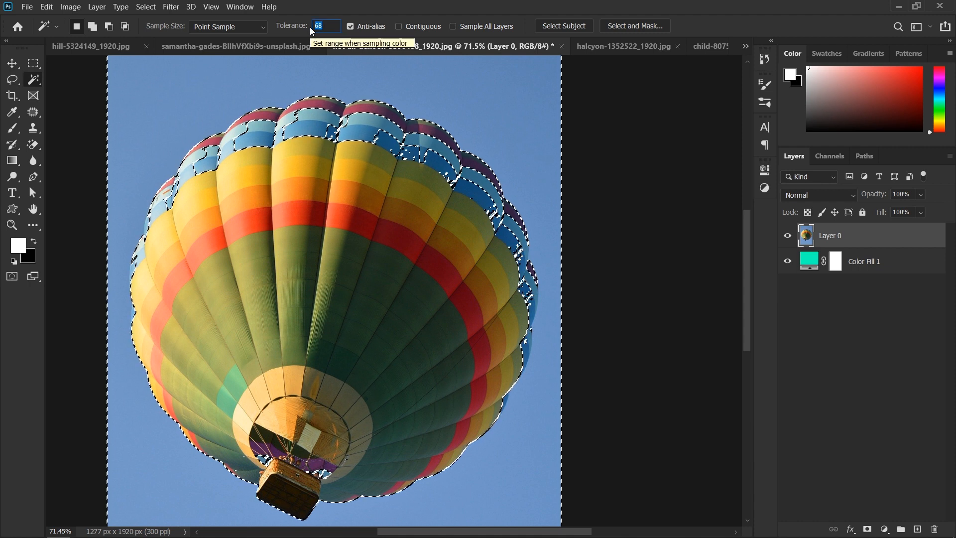
{"action": "key", "text": "ctrl+d"}
{"action": "type", "text": "32"}
{"action": "left_click", "coordinate": [488, 86]}
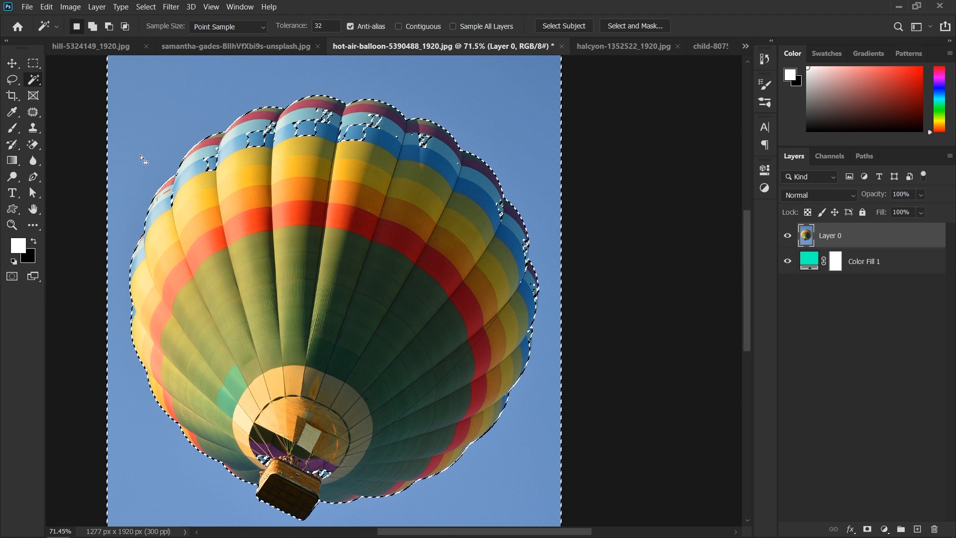
{"action": "key", "text": "ctrl+d"}
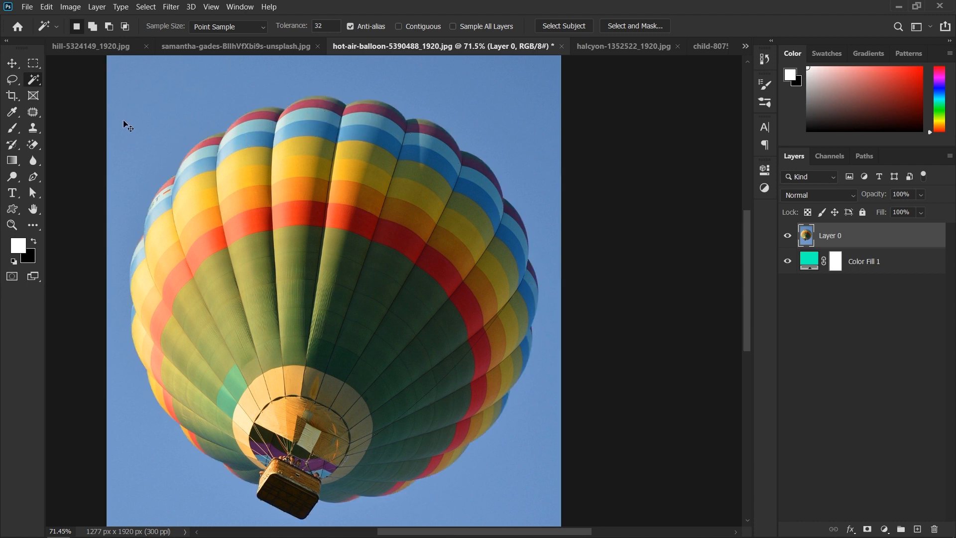
Set the Magic Eraser to tolerance 65 and opacity 34%, try erasing the background's sky twice, and undo each attempt
{"action": "right_click", "coordinate": [34, 144]}
{"action": "left_click", "coordinate": [77, 167]}
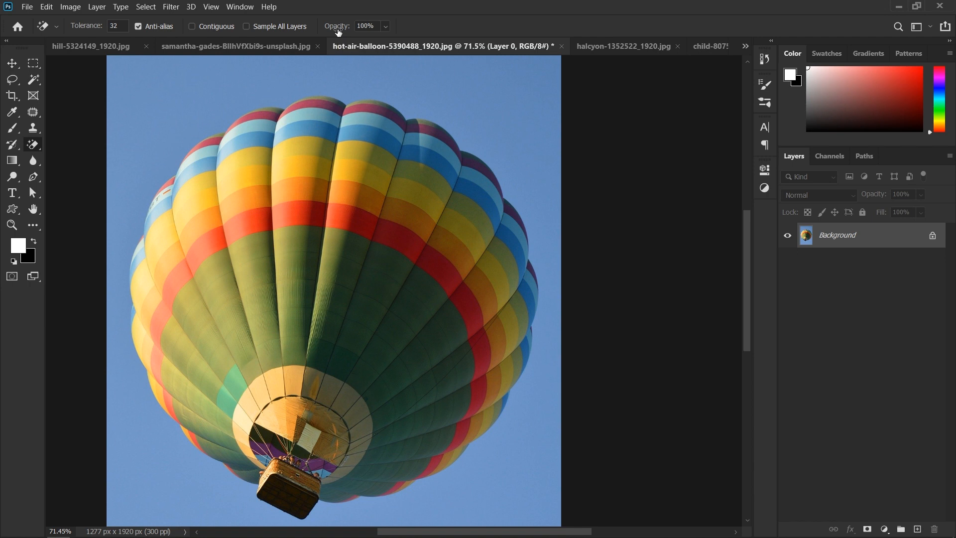
{"action": "left_click_drag", "start_coordinate": [339, 32], "coordinate": [299, 34]}
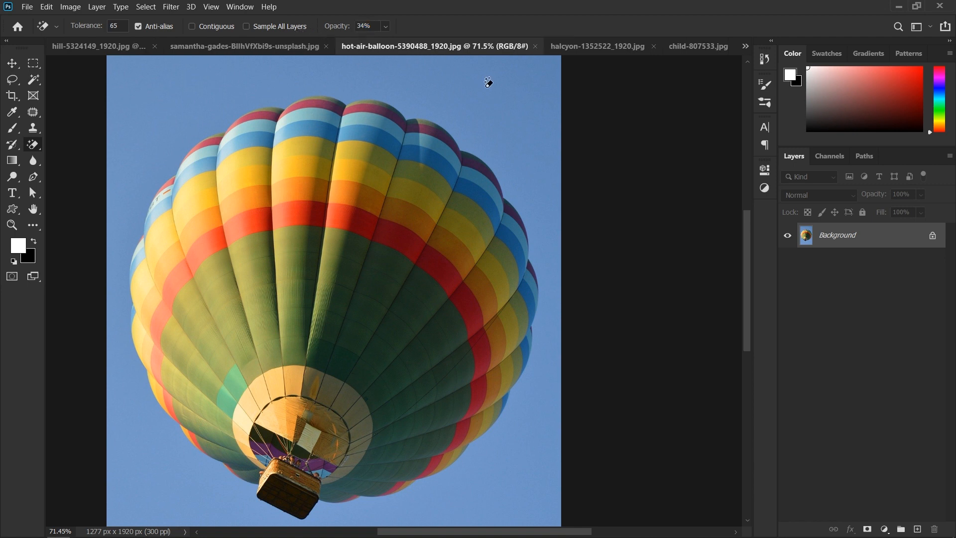
{"action": "left_click", "coordinate": [488, 82]}
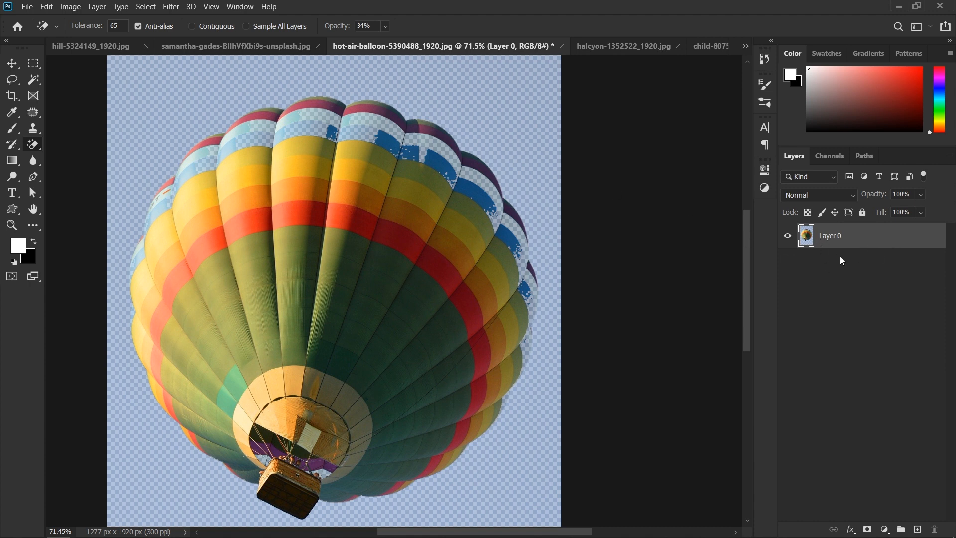
{"action": "key", "text": "ctrl+z"}
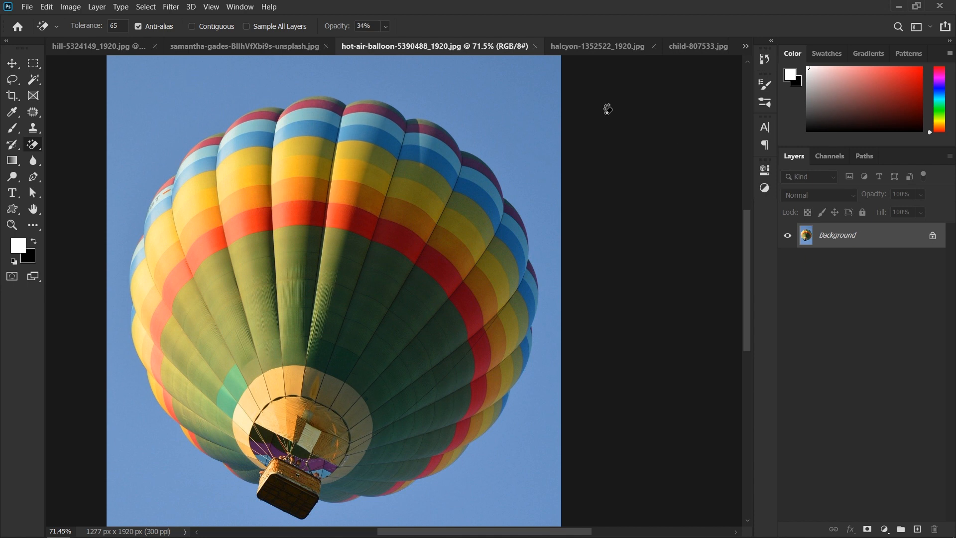
{"action": "left_click", "coordinate": [531, 99]}
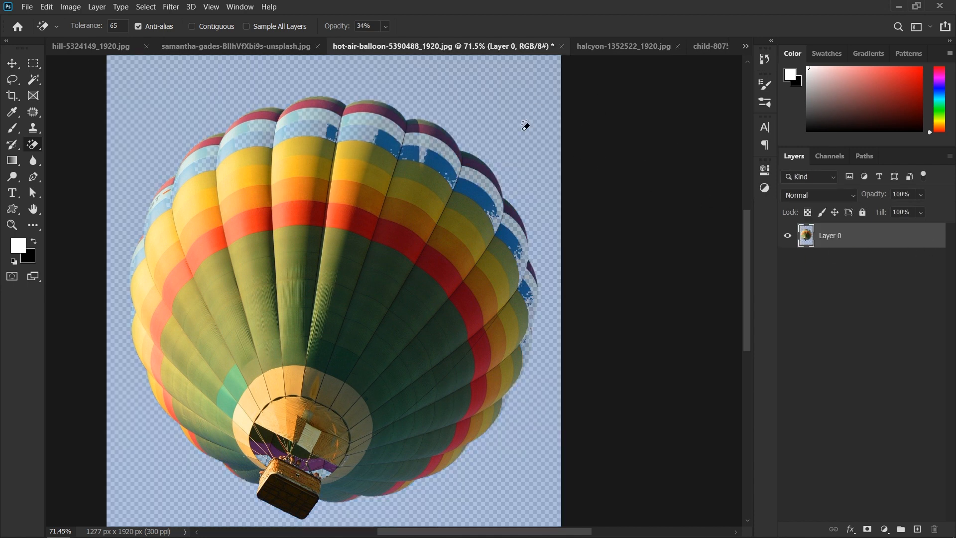
{"action": "key", "text": "ctrl+z"}
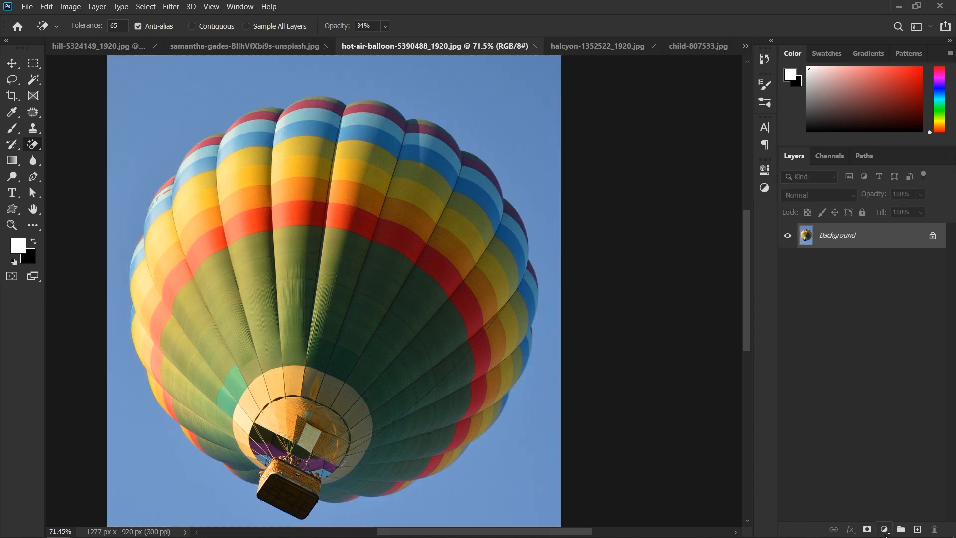
Add a #ff0000 Solid Color fill layer, unlock the balloon's background, and place the balloon layer above the fill
{"action": "left_click", "coordinate": [885, 528]}
{"action": "left_click", "coordinate": [872, 321]}
{"action": "left_click_drag", "start_coordinate": [594, 217], "coordinate": [660, 149]}
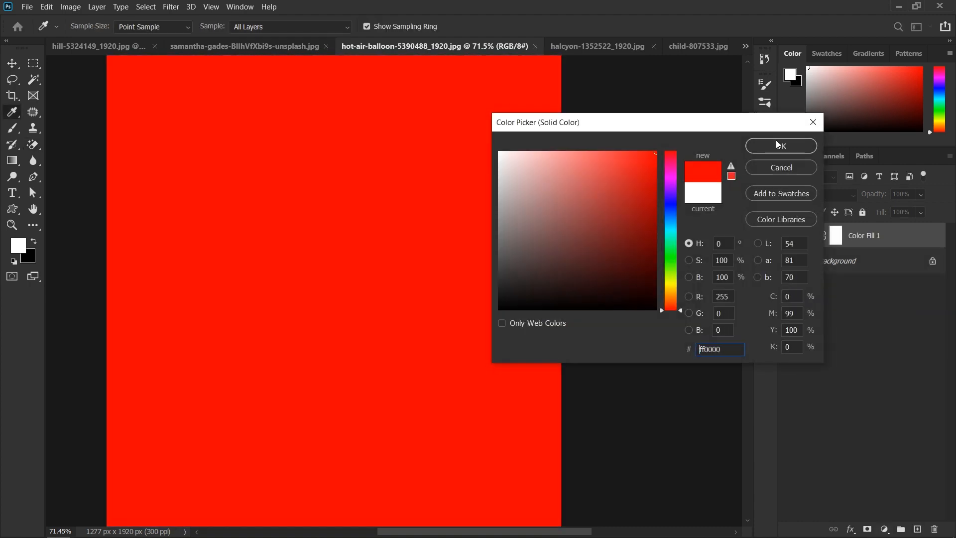
{"action": "left_click", "coordinate": [780, 145]}
{"action": "mouse_move", "coordinate": [873, 242]}
{"action": "left_mouse_down"}
{"action": "mouse_move", "coordinate": [873, 284]}
{"action": "mouse_move", "coordinate": [822, 282]}
{"action": "mouse_move", "coordinate": [924, 268]}
{"action": "mouse_move", "coordinate": [887, 299]}
{"action": "mouse_move", "coordinate": [881, 245]}
{"action": "left_mouse_up"}
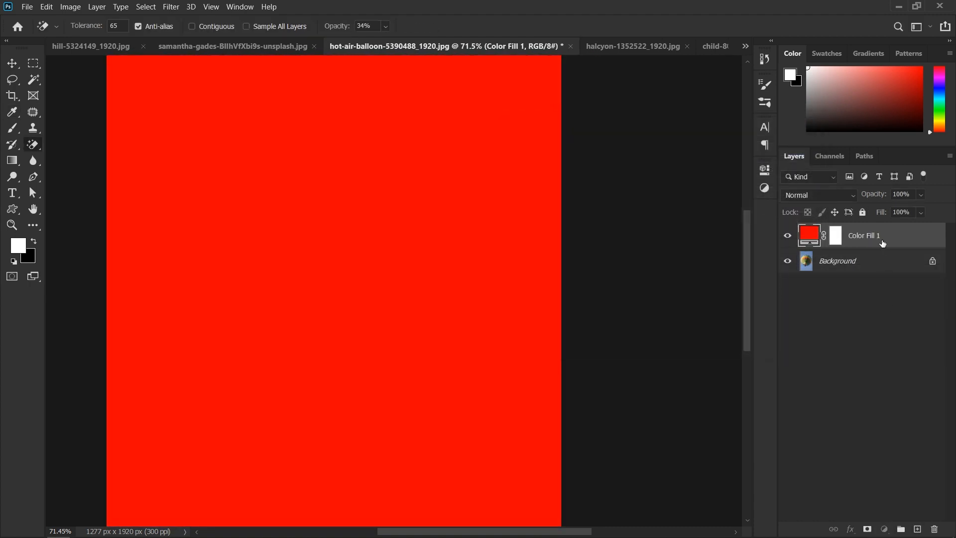
{"action": "left_click", "coordinate": [933, 264]}
{"action": "left_click_drag", "start_coordinate": [868, 265], "coordinate": [860, 232]}
{"action": "left_click", "coordinate": [865, 265]}
{"action": "left_click", "coordinate": [830, 243]}
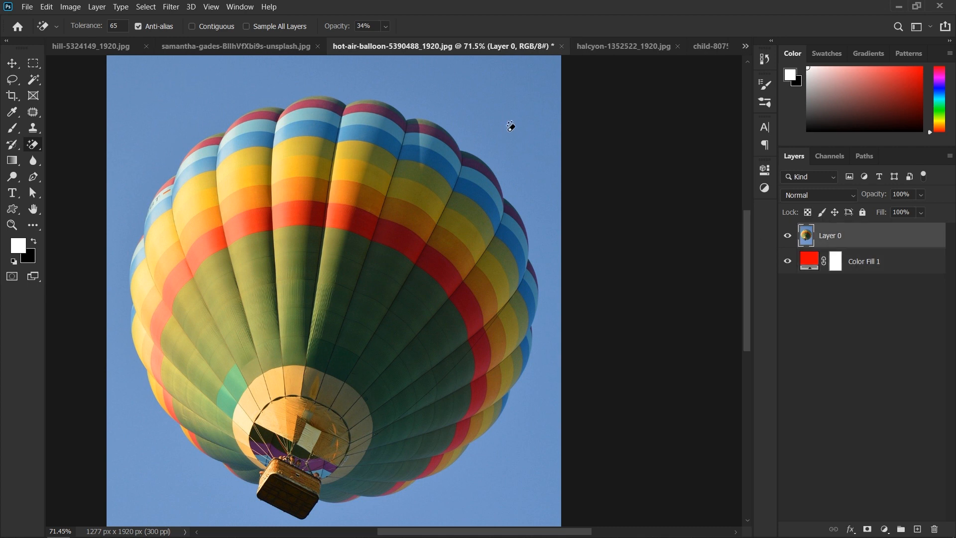
Try erasing the sky repeatedly with the Magic Eraser at 34% opacity over the red fill, and undo all the erasing
{"action": "left_click", "coordinate": [511, 126]}
{"action": "left_click", "coordinate": [533, 125]}
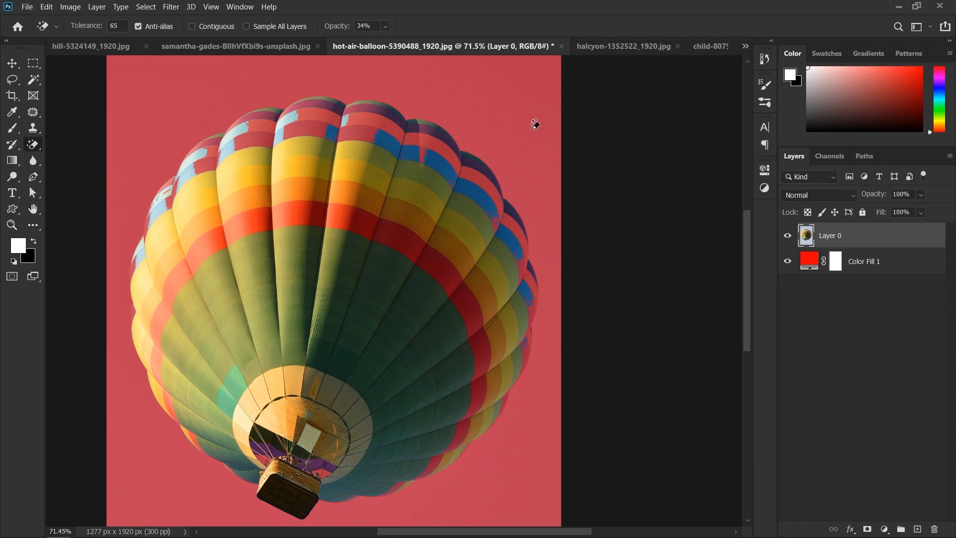
{"action": "left_click", "coordinate": [533, 123]}
{"action": "left_click", "coordinate": [535, 124]}
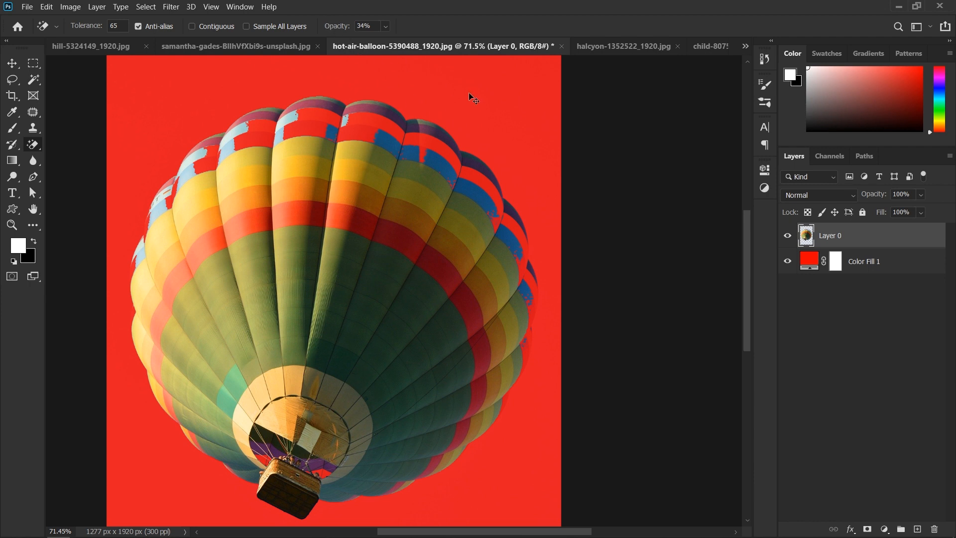
{"action": "key", "text": "ctrl+z"}
{"action": "key", "text": "ctrl+z"}
{"action": "key", "text": "ctrl+z"}
{"action": "key", "text": "ctrl+z"}
Set the Magic Eraser's opacity to 100%, test it once on the sky, and undo the erasing
{"action": "left_click_drag", "start_coordinate": [339, 28], "coordinate": [479, 52]}
{"action": "left_click", "coordinate": [521, 136]}
{"action": "key", "text": "ctrl+z"}
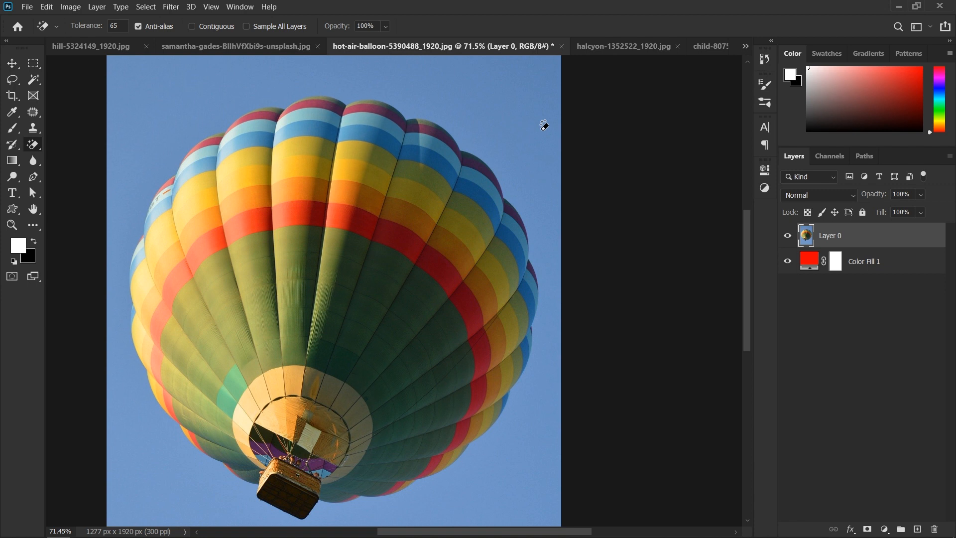
Turn on Contiguous, erase the sky at tolerance 65, inspect the balloon's upper edges against the red fill, and undo the erasing
{"action": "left_click", "coordinate": [210, 27]}
{"action": "left_click", "coordinate": [490, 102]}
{"action": "mouse_move", "coordinate": [447, 123]}
{"action": "left_mouse_down"}
{"action": "mouse_move", "coordinate": [515, 142]}
{"action": "mouse_move", "coordinate": [526, 157]}
{"action": "left_mouse_up"}
{"action": "left_click_drag", "start_coordinate": [515, 239], "coordinate": [482, 241]}
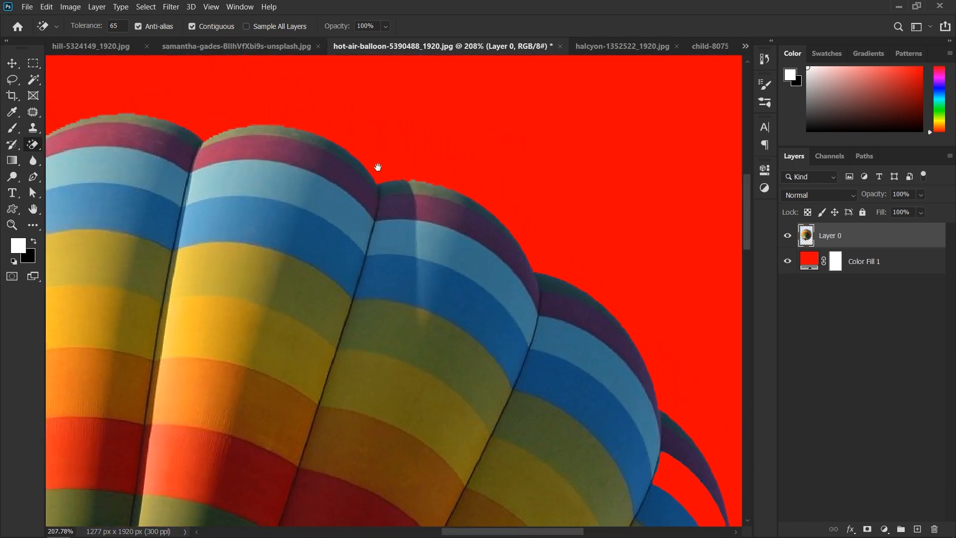
{"action": "left_click_drag", "start_coordinate": [376, 166], "coordinate": [399, 188]}
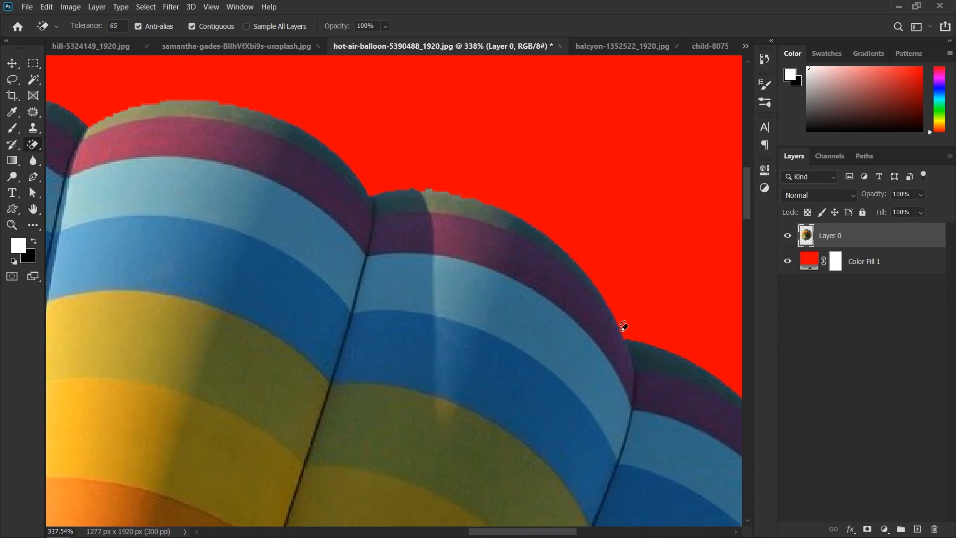
{"action": "key", "text": "ctrl+z"}
{"action": "mouse_move", "coordinate": [602, 199]}
{"action": "left_mouse_down"}
{"action": "mouse_move", "coordinate": [486, 145]}
{"action": "mouse_move", "coordinate": [472, 127]}
{"action": "left_mouse_up"}
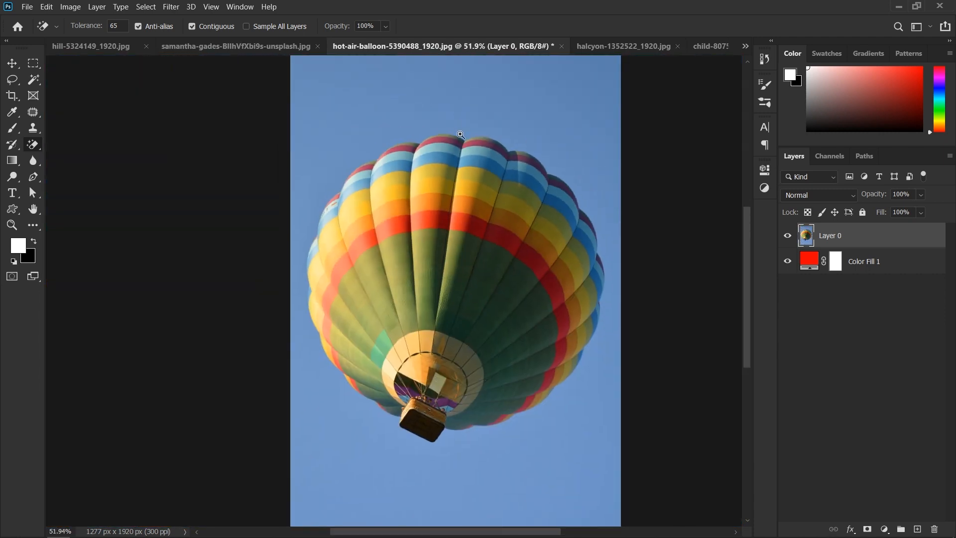